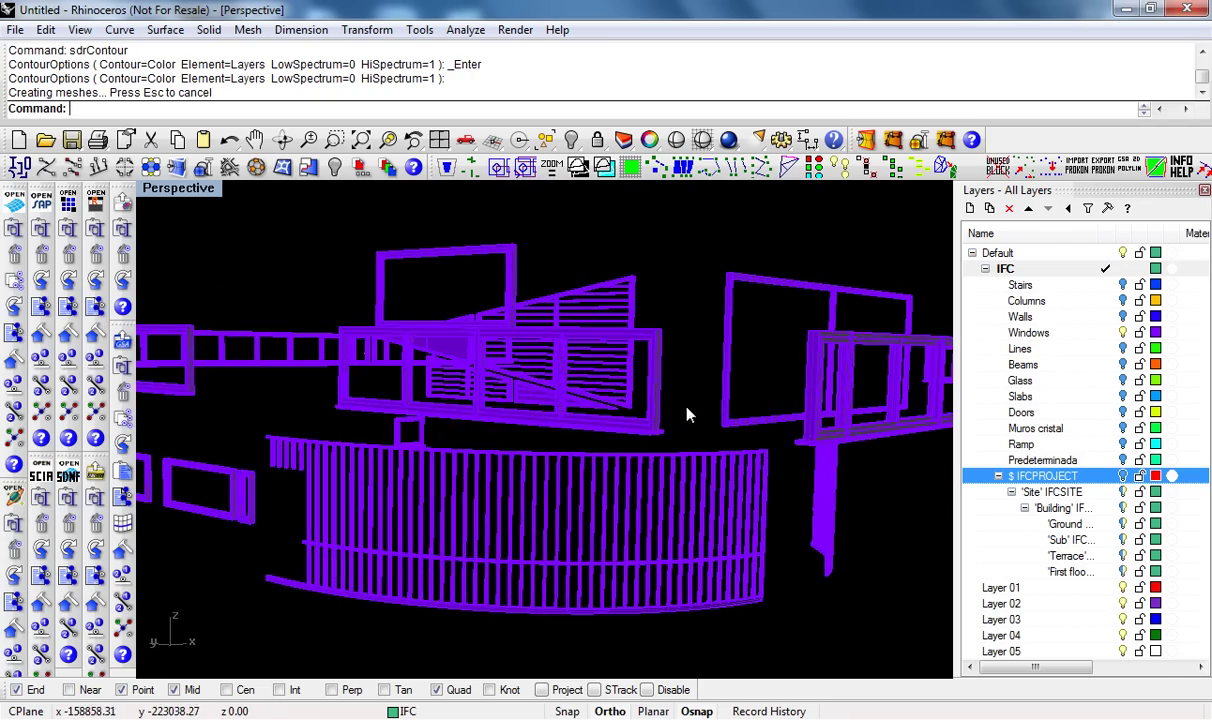
Launch Grasshopper and open the definition "110627 grasshopper savoye.ghx" from the visualARQ folder.
{"action": "type", "text": "G"}
{"action": "key", "text": "Return"}
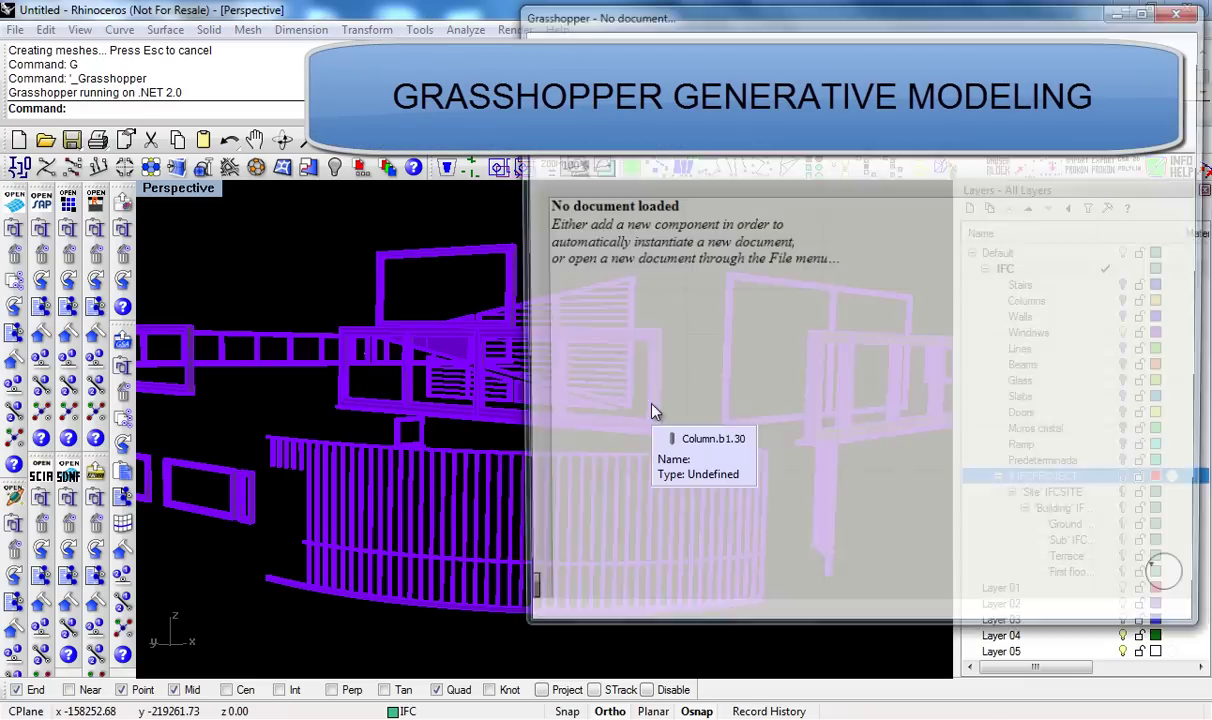
{"action": "type", "text": "G"}
{"action": "key", "text": "Return"}
{"action": "left_click", "coordinate": [544, 38]}
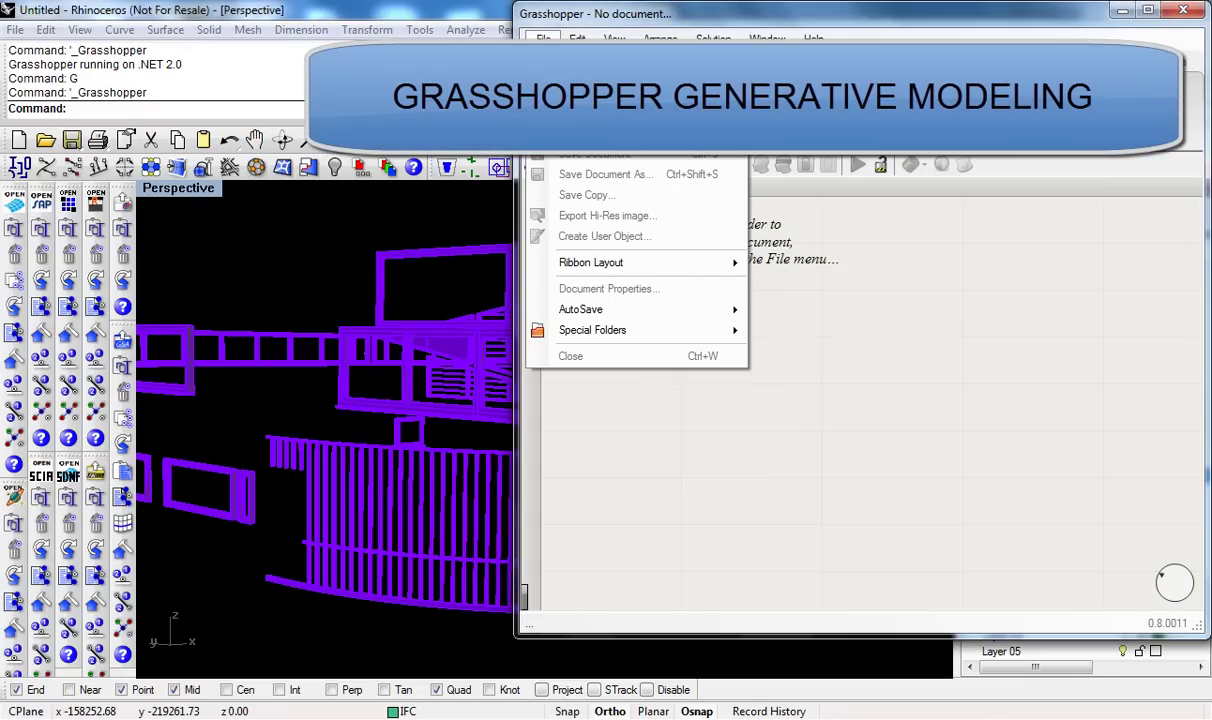
{"action": "left_click", "coordinate": [600, 86]}
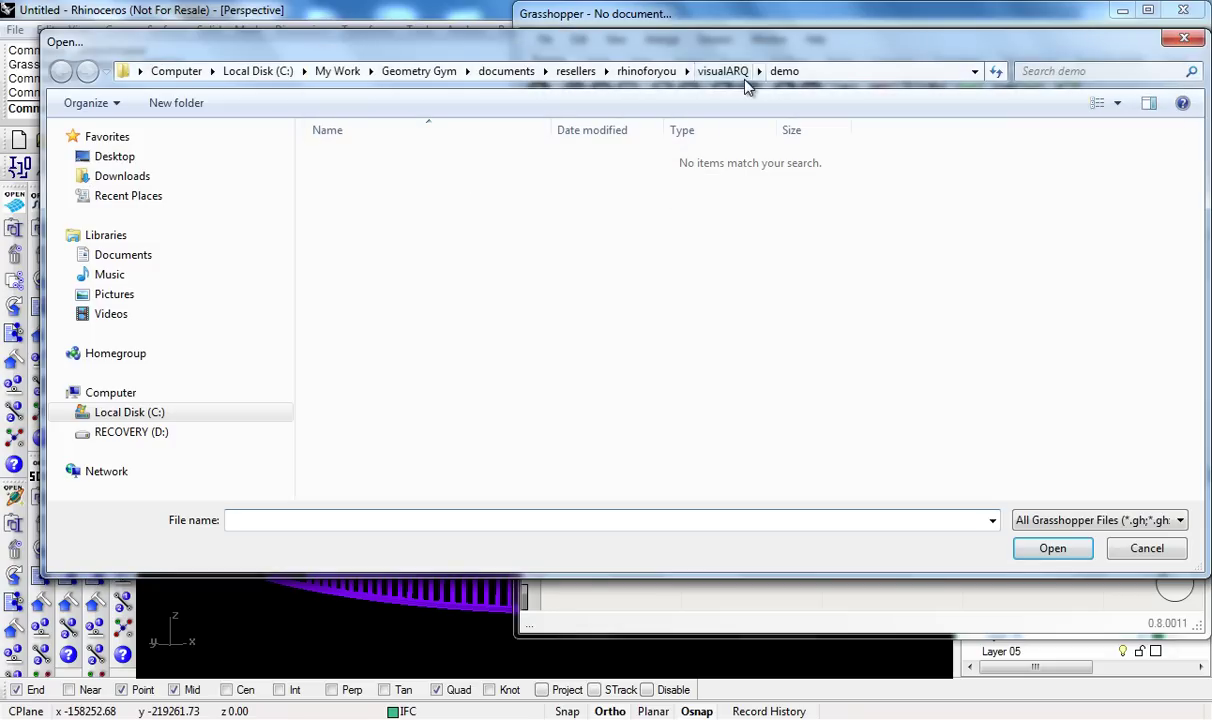
{"action": "left_click", "coordinate": [722, 71]}
{"action": "left_click", "coordinate": [1130, 205]}
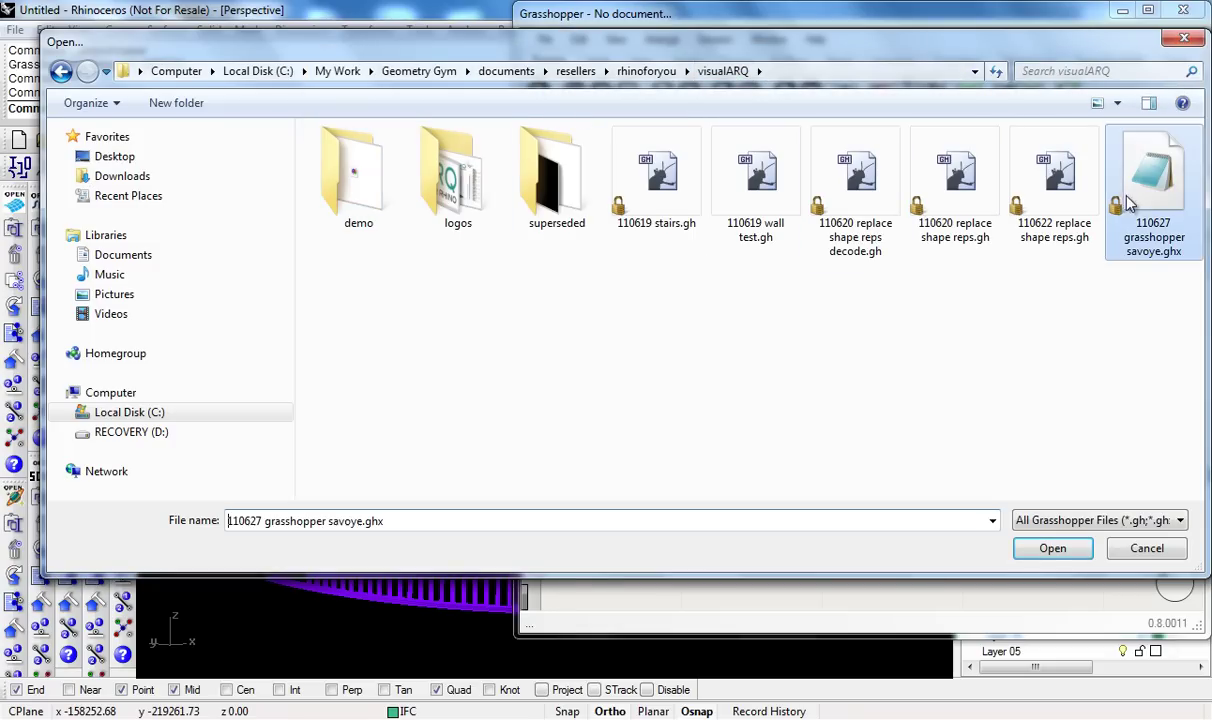
{"action": "left_click", "coordinate": [1066, 545]}
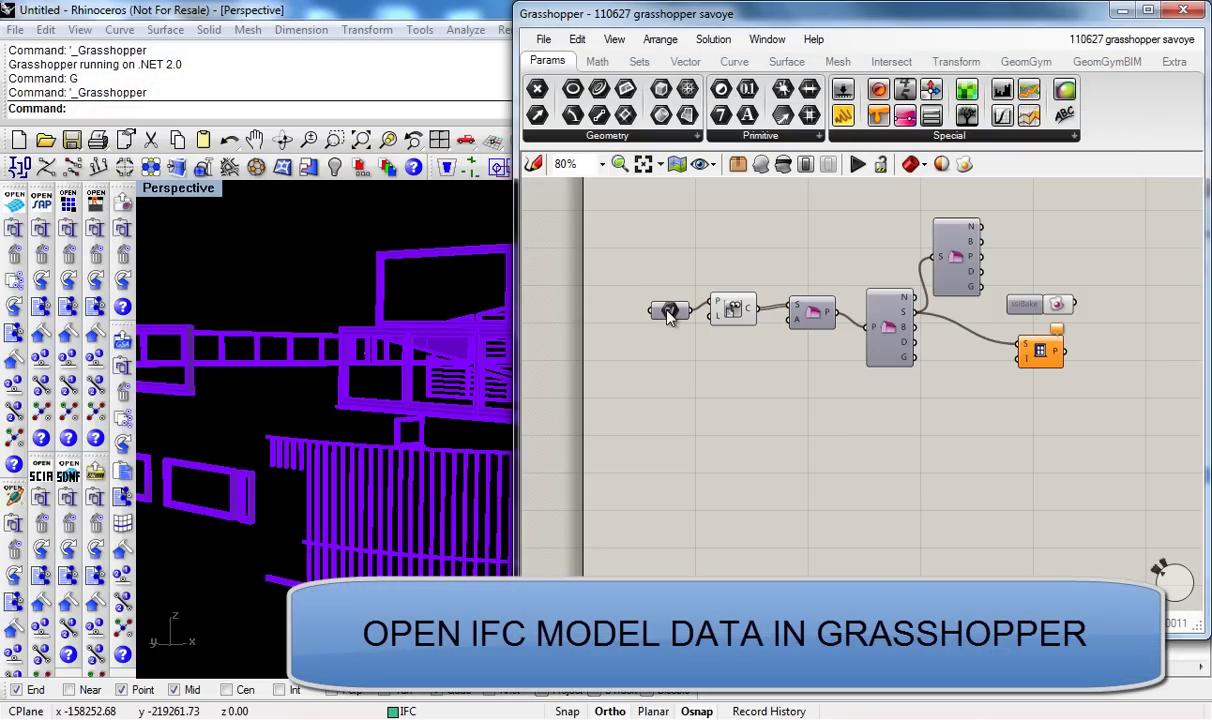
Add an empty text panel to the canvas below the IFC building component.
{"action": "mouse_move", "coordinate": [669, 313]}
{"action": "mouse_move", "coordinate": [748, 315]}
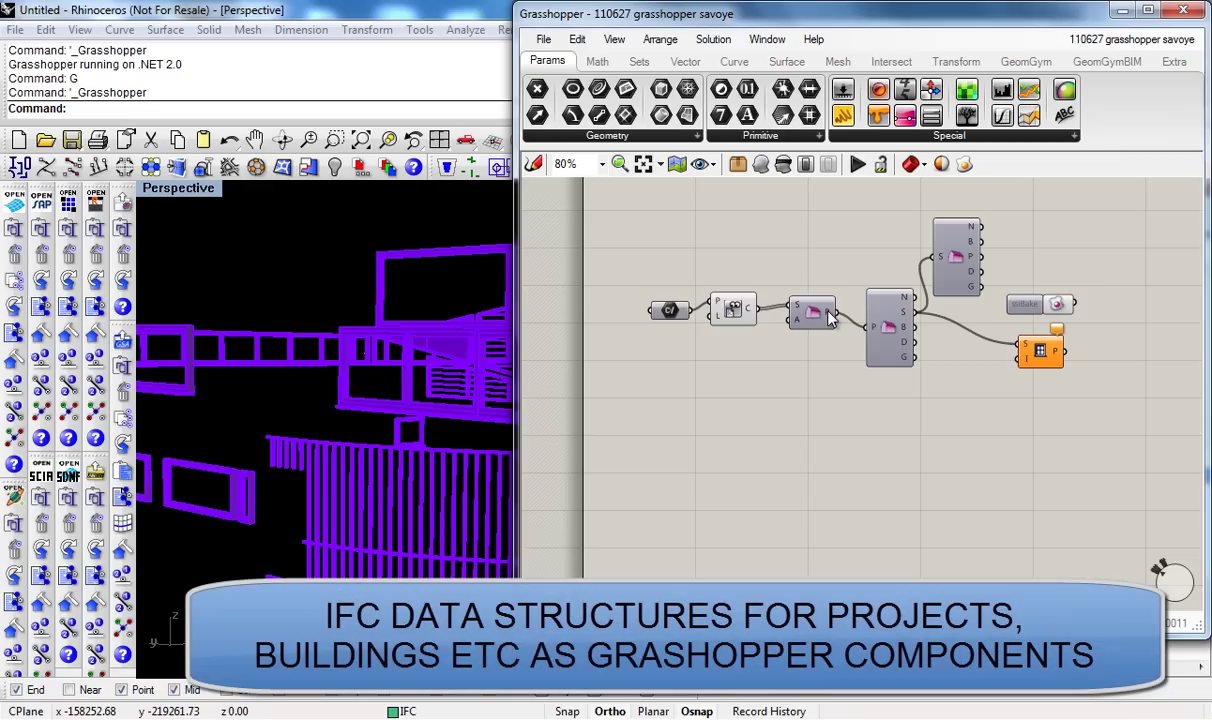
{"action": "mouse_move", "coordinate": [829, 318]}
{"action": "left_click_drag", "start_coordinate": [843, 116], "coordinate": [916, 425]}
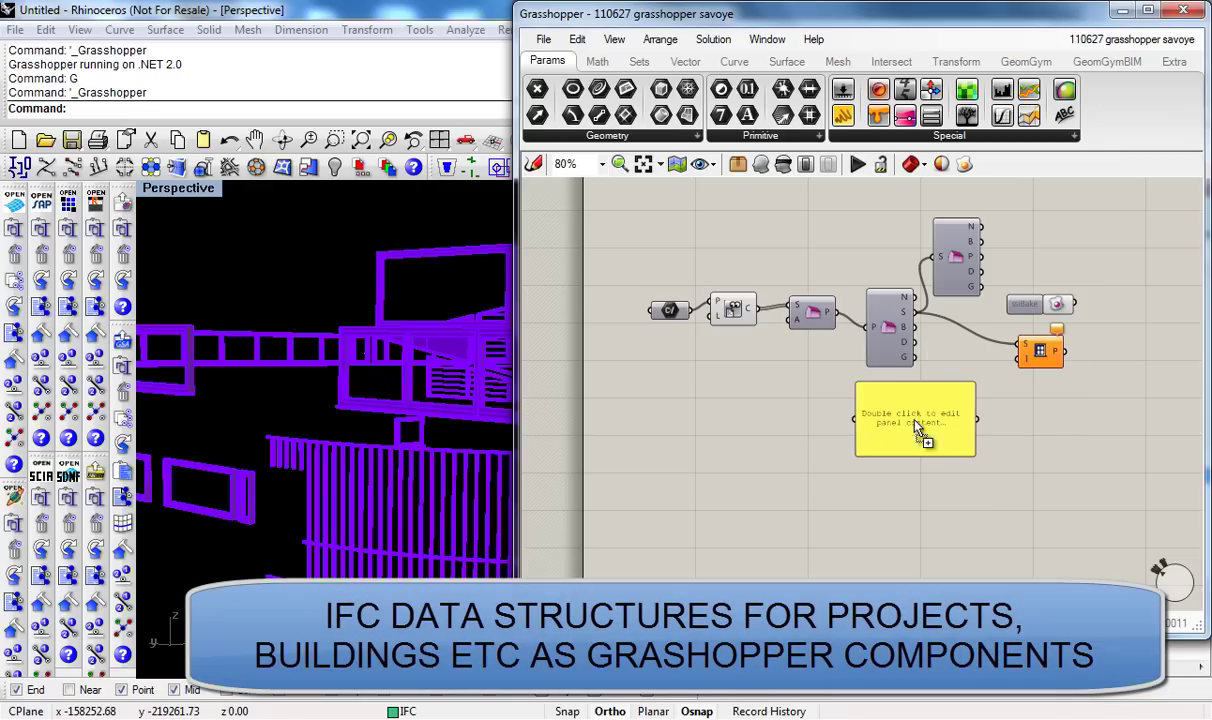
Select the vertical mullions of the curved window in the Rhino viewport and extract their IFC IDs with ssiIFCExtractIDs.
{"action": "double_click", "coordinate": [734, 14]}
{"action": "left_click_drag", "start_coordinate": [786, 531], "coordinate": [290, 506]}
{"action": "type", "text": "S"}
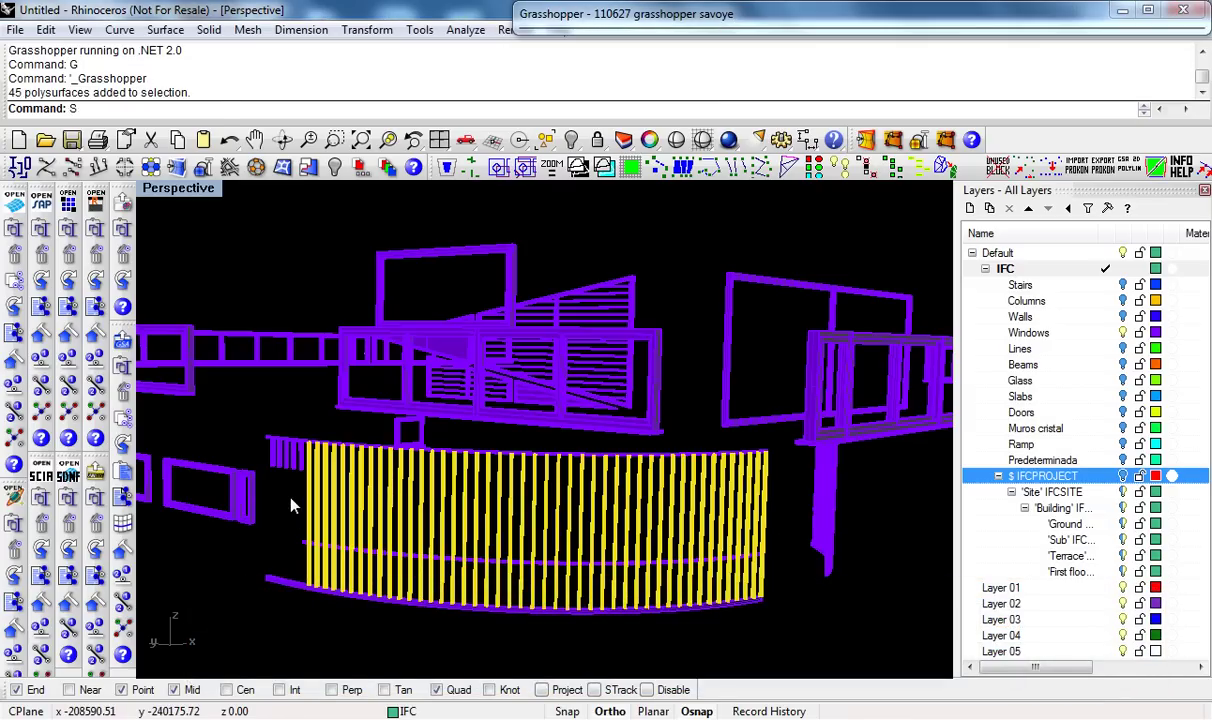
{"action": "type", "text": "siIFCExtractIDs"}
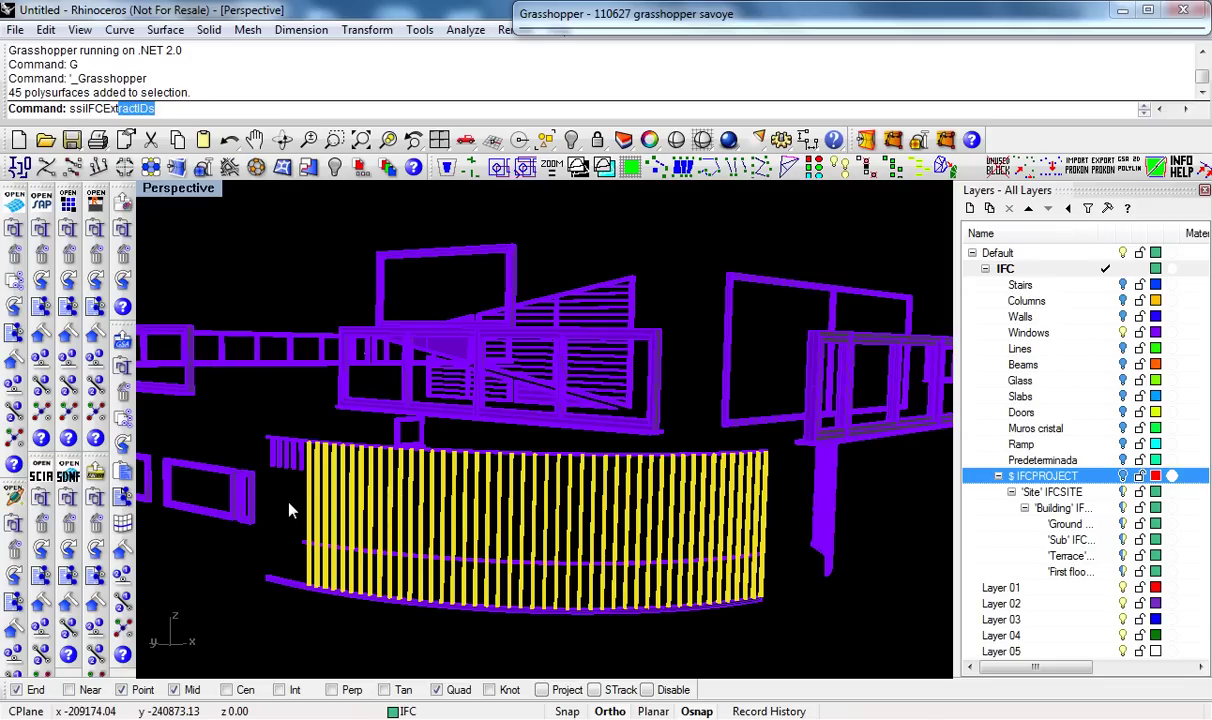
{"action": "key", "text": "Return"}
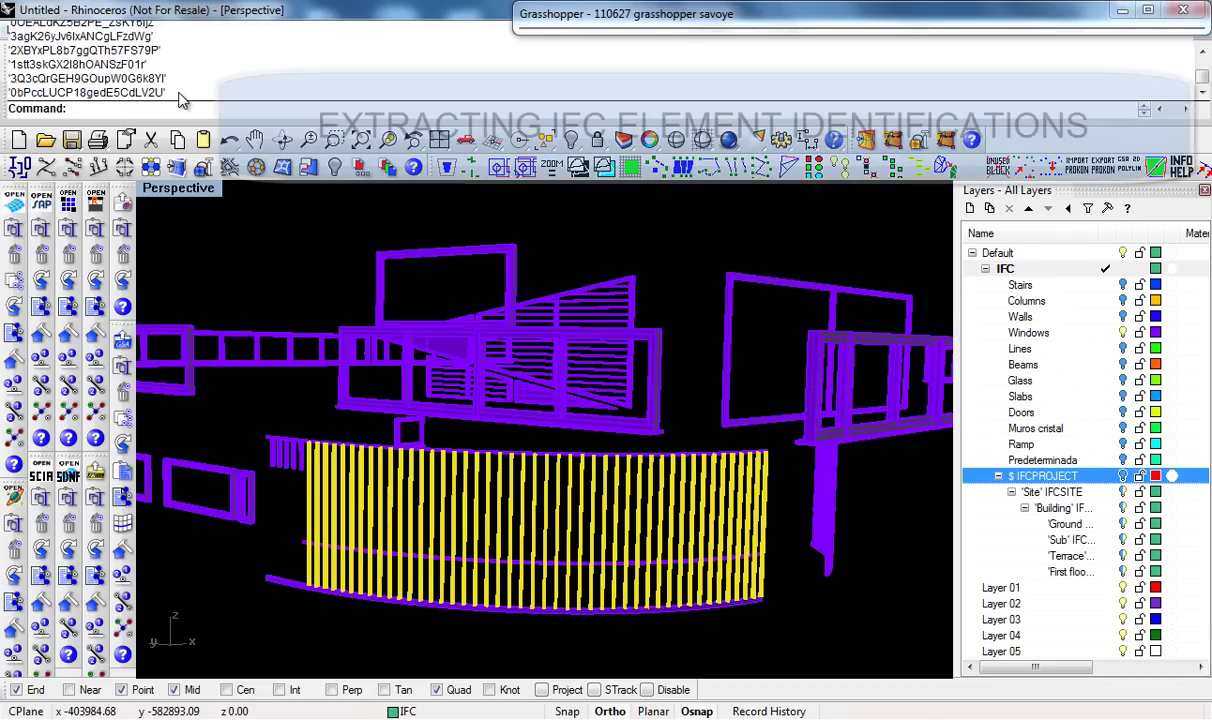
Copy the extracted IDs into the Grasshopper panel with Multiline Data off and connect it to the I input of ssiIFCFP.
{"action": "left_click_drag", "start_coordinate": [169, 92], "coordinate": [5, 92]}
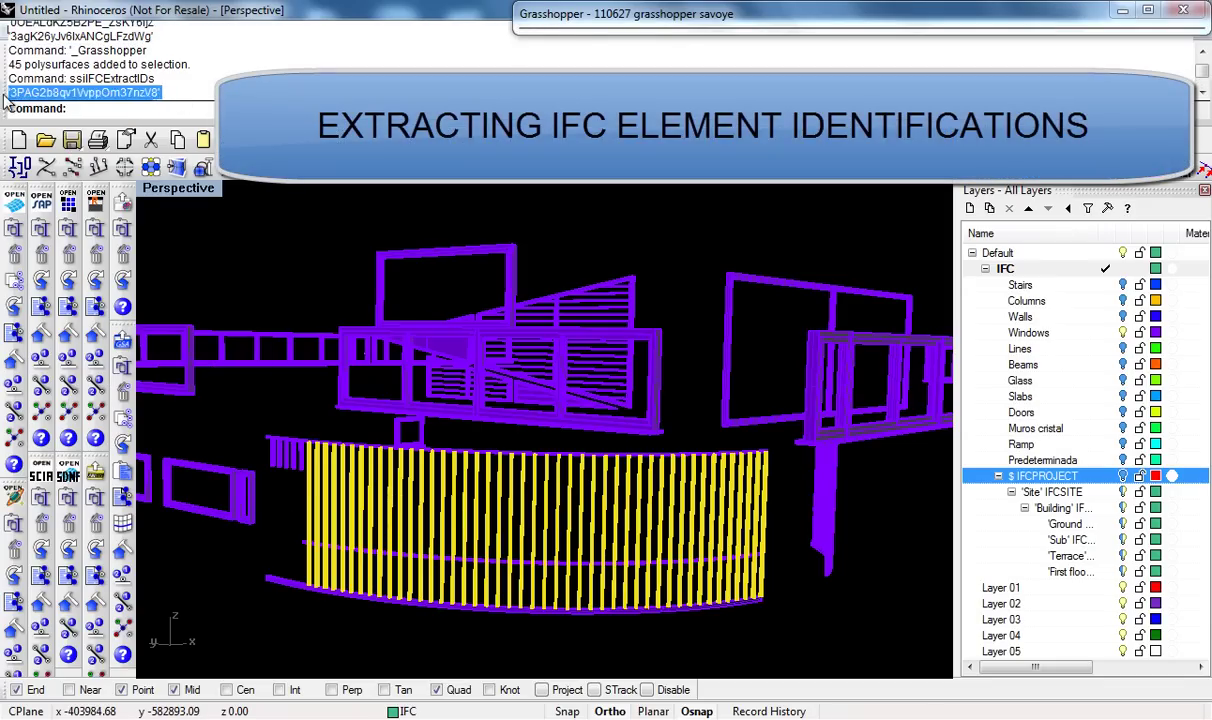
{"action": "left_click", "coordinate": [819, 22]}
{"action": "double_click", "coordinate": [819, 24]}
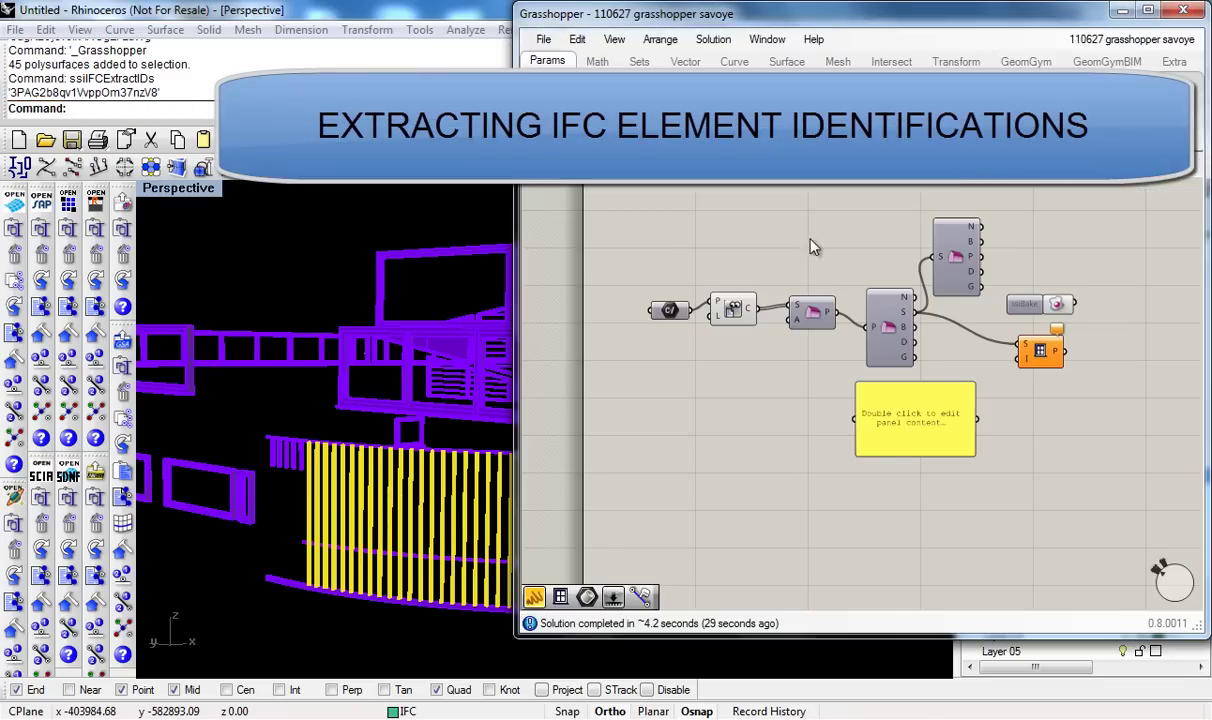
{"action": "double_click", "coordinate": [920, 433]}
{"action": "key", "text": "ctrl+v"}
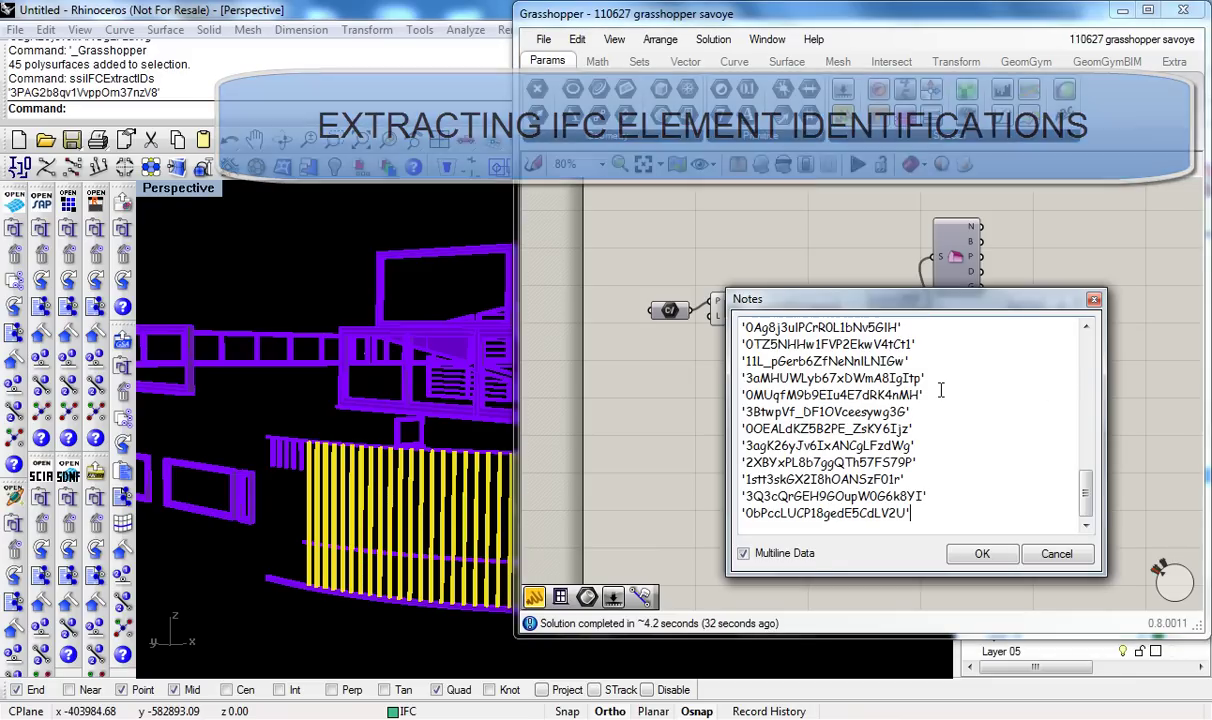
{"action": "left_click", "coordinate": [744, 553]}
{"action": "left_click", "coordinate": [978, 554]}
{"action": "scroll", "coordinate": [939, 446], "scroll_direction": "up", "scroll_amount": 5}
{"action": "left_click_drag", "start_coordinate": [816, 464], "coordinate": [922, 290]}
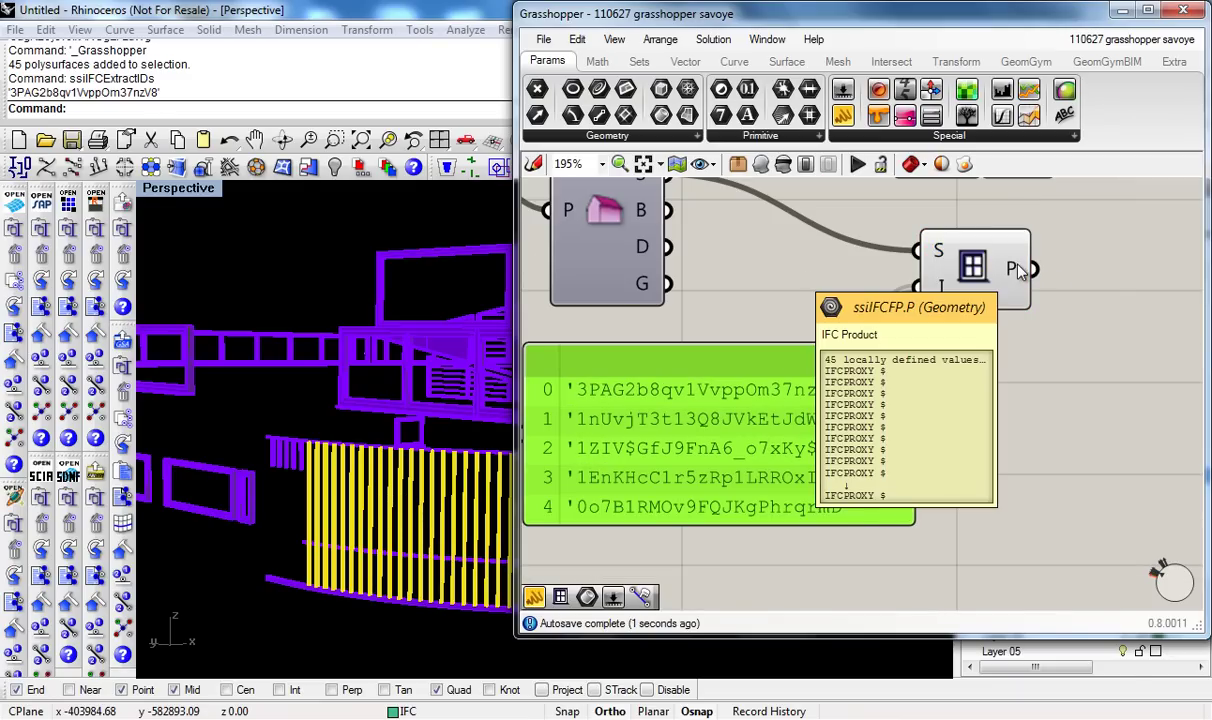
Add the ssiIFC component for deleting products and connect the P output of ssiIFCFP to its P input.
{"action": "right_click_drag", "start_coordinate": [1008, 451], "coordinate": [906, 476]}
{"action": "scroll", "coordinate": [905, 477], "scroll_direction": "down", "scroll_amount": 1}
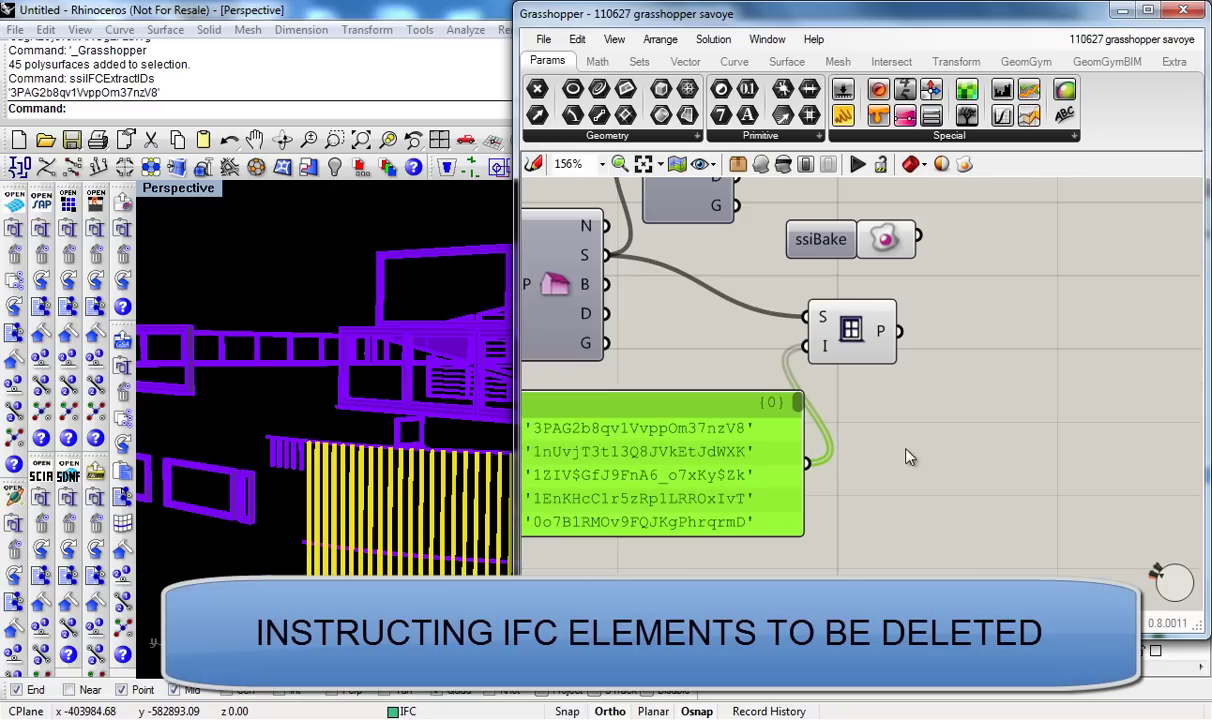
{"action": "left_click", "coordinate": [1104, 62]}
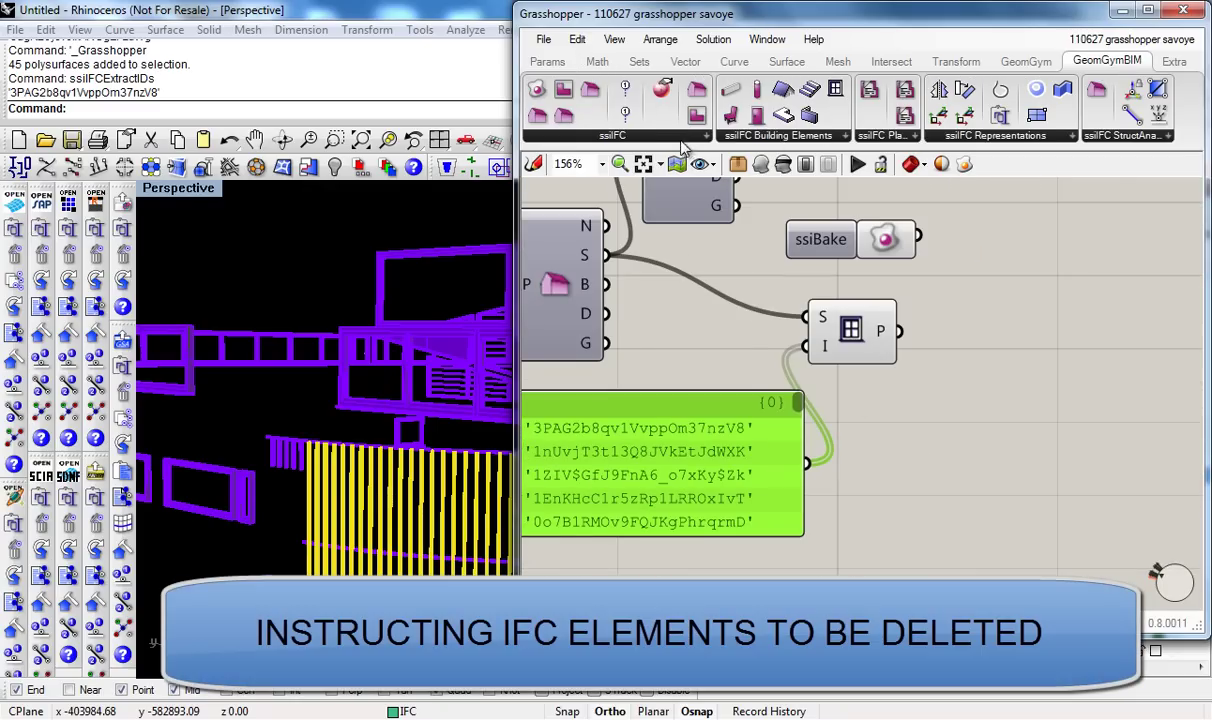
{"action": "left_click", "coordinate": [652, 136]}
{"action": "left_click_drag", "start_coordinate": [850, 384], "coordinate": [935, 388]}
{"action": "left_click_drag", "start_coordinate": [898, 334], "coordinate": [987, 366]}
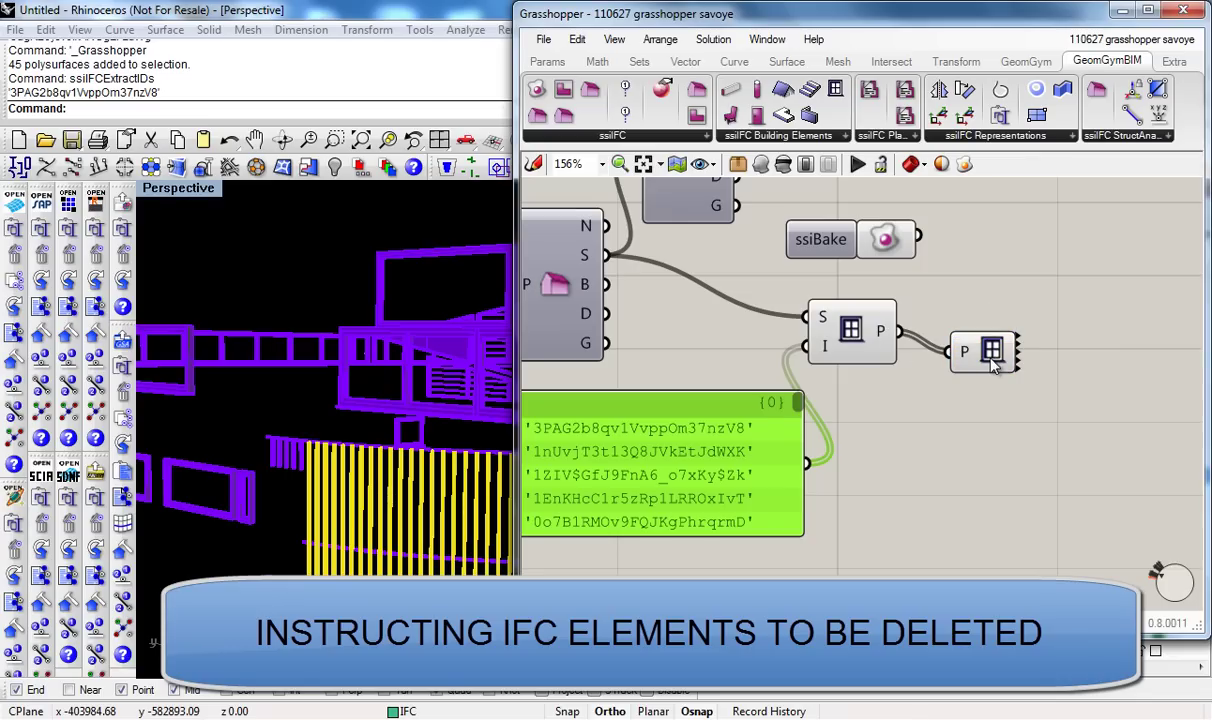
Bake the revised IFC data with ssiBake to "The Ville Savoye geom gym no window mullions.ifc" in the demo folder.
{"action": "scroll", "coordinate": [841, 336], "scroll_direction": "down", "scroll_amount": 2}
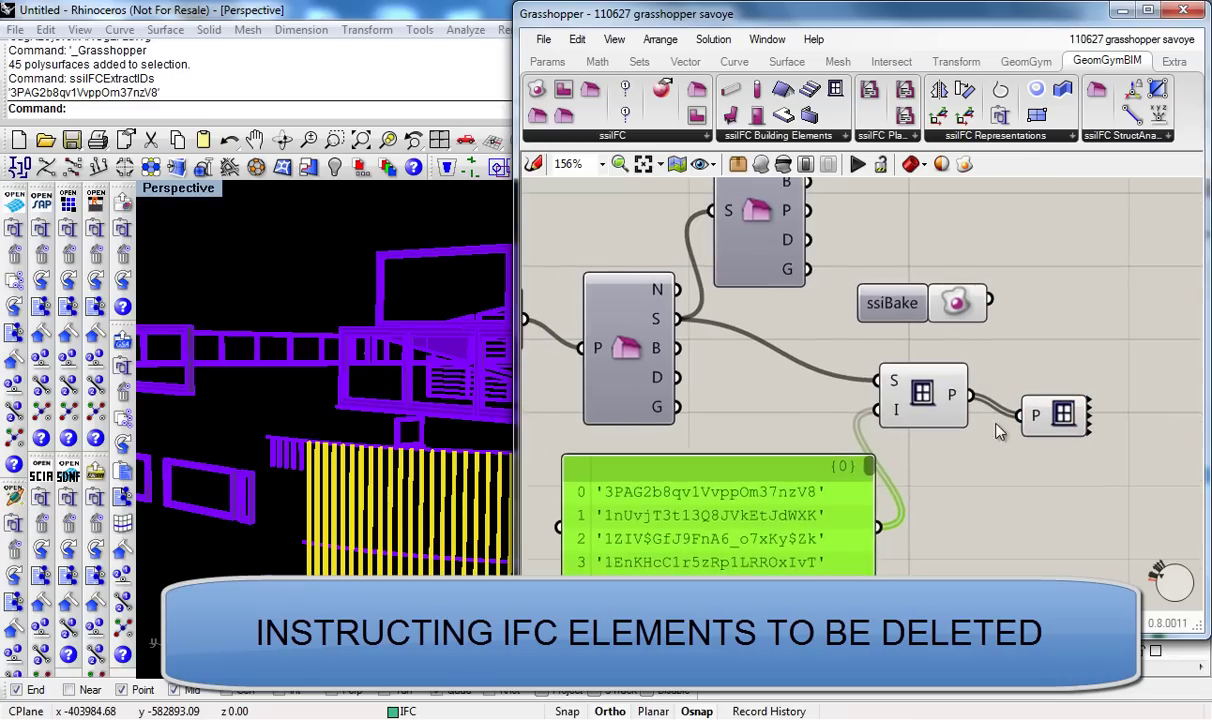
{"action": "left_click", "coordinate": [917, 337]}
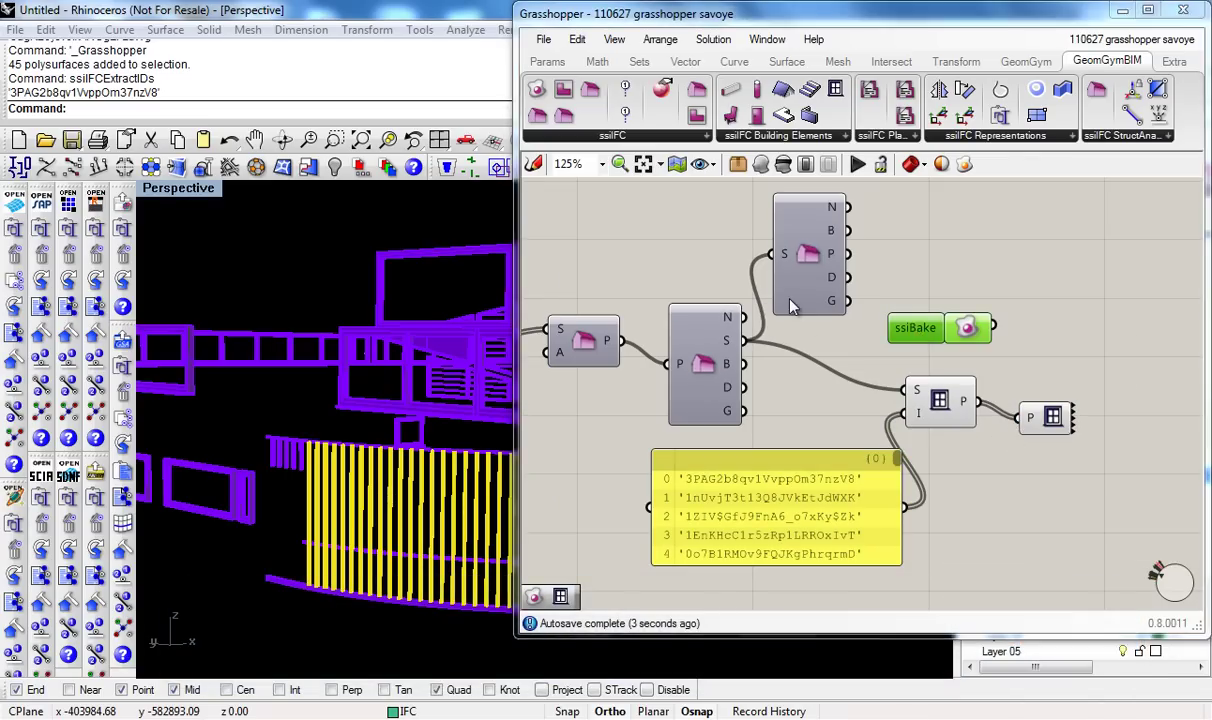
{"action": "double_click", "coordinate": [345, 185]}
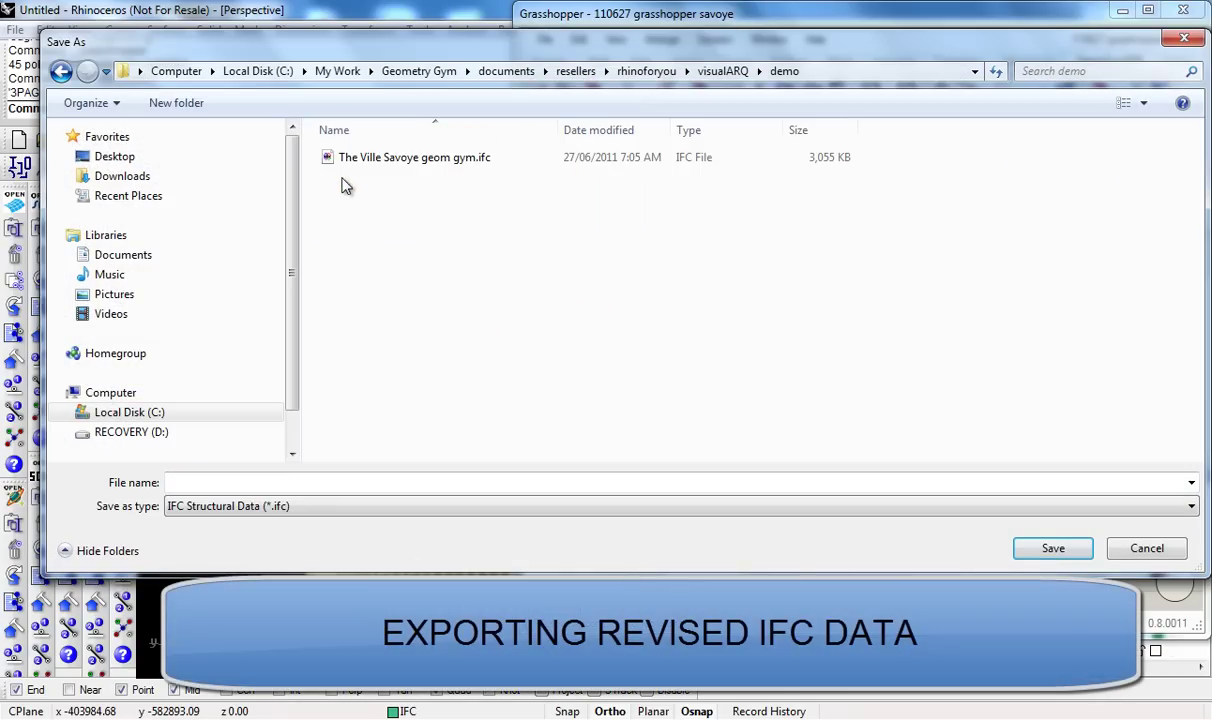
{"action": "left_click", "coordinate": [427, 160]}
{"action": "left_click", "coordinate": [303, 483]}
{"action": "left_click", "coordinate": [305, 484]}
{"action": "type", "text": "no window mullions"}
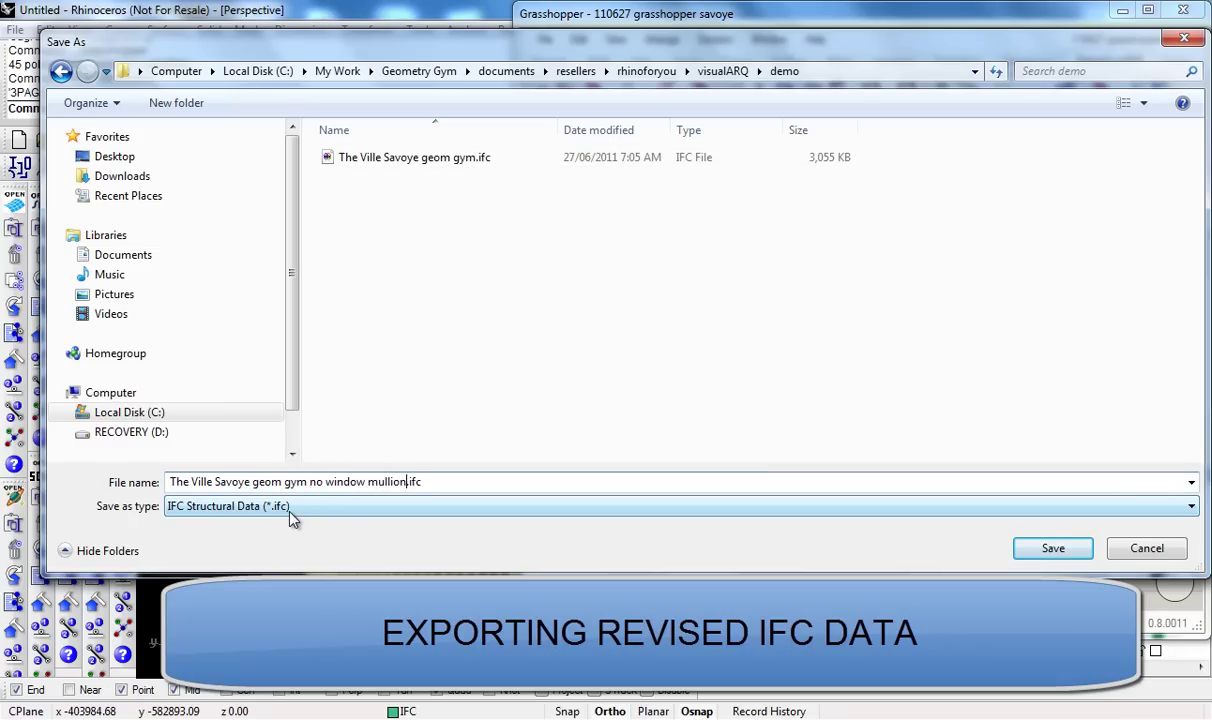
{"action": "key", "text": "Return"}
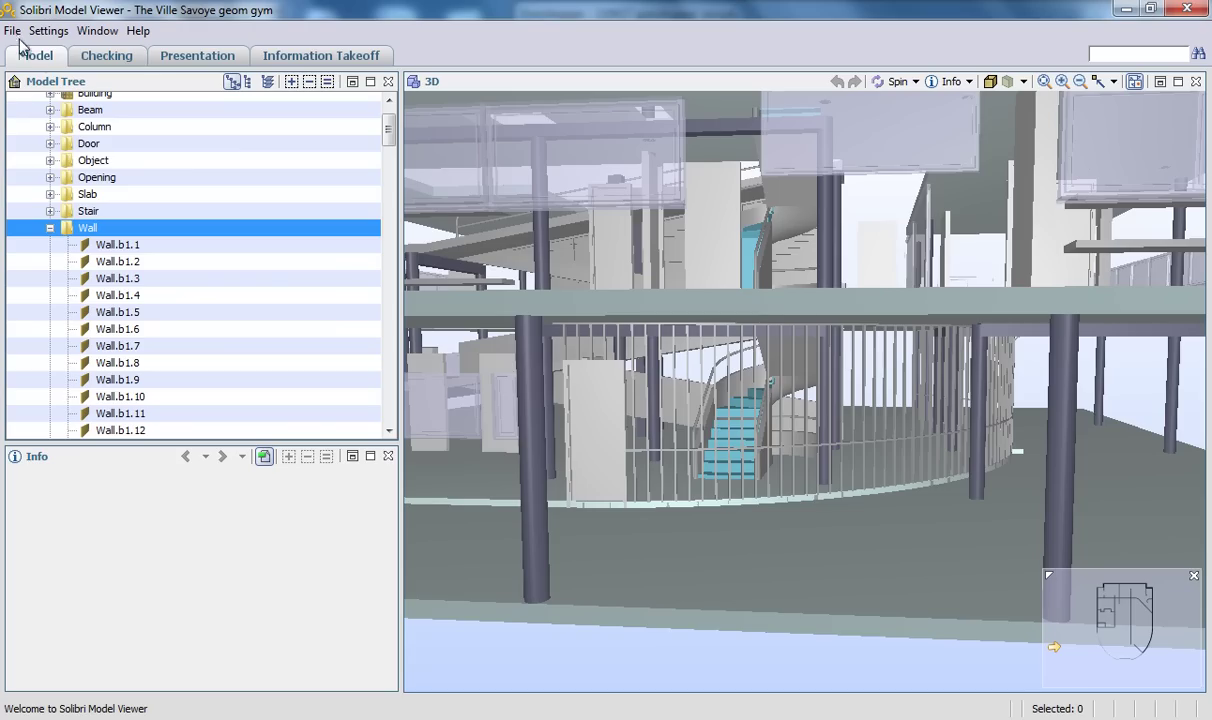
In Solibri Model Viewer, close the current model and open "The Ville Savoye geom gym no window mullions.ifc".
{"action": "left_click", "coordinate": [14, 31]}
{"action": "left_click", "coordinate": [40, 74]}
{"action": "left_click", "coordinate": [14, 31]}
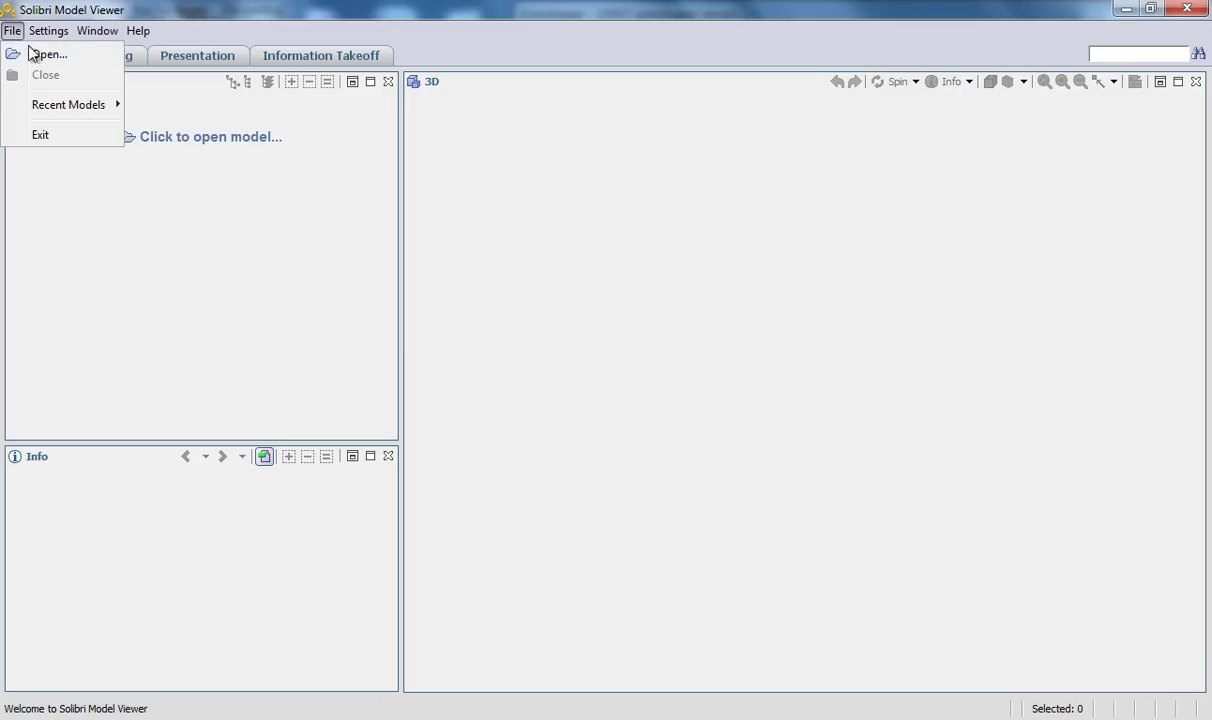
{"action": "left_click", "coordinate": [40, 56]}
{"action": "left_click", "coordinate": [525, 228]}
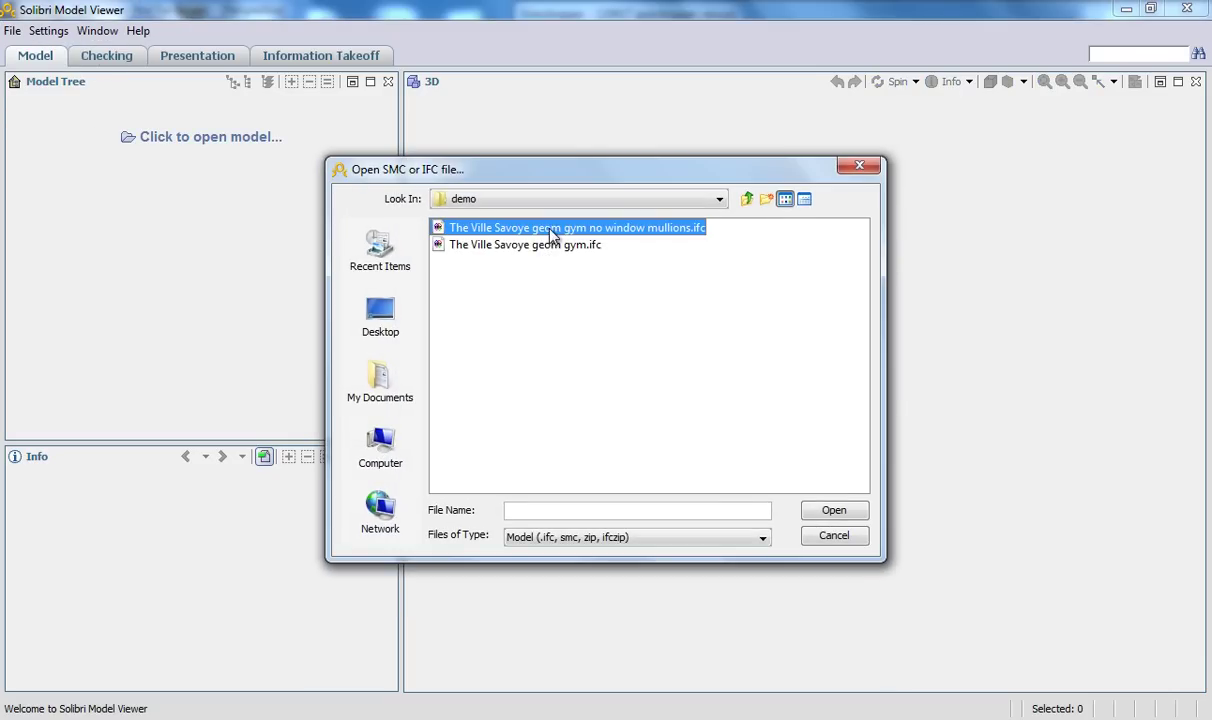
{"action": "left_click", "coordinate": [838, 513]}
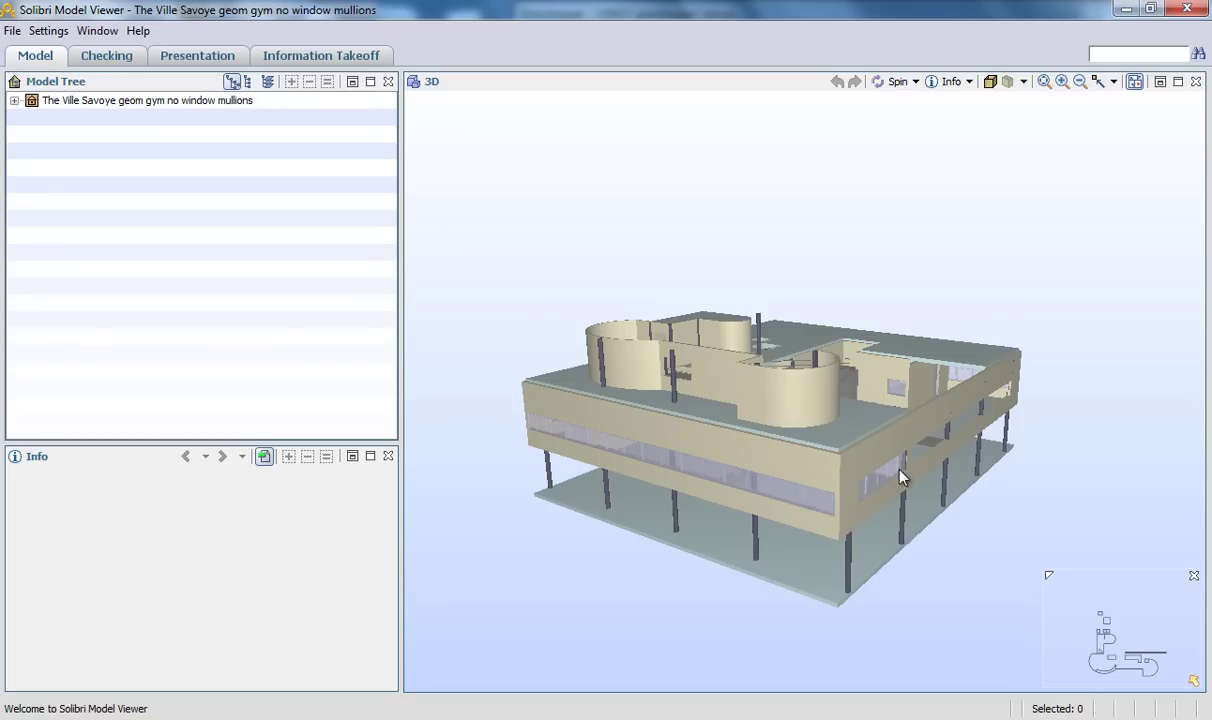
Hide all walls of the site and examine the curved ground-floor window for its vertical mullions.
{"action": "mouse_move", "coordinate": [899, 478]}
{"action": "left_mouse_down"}
{"action": "mouse_move", "coordinate": [947, 536]}
{"action": "mouse_move", "coordinate": [1039, 530]}
{"action": "mouse_move", "coordinate": [1052, 441]}
{"action": "left_mouse_up"}
{"action": "scroll", "coordinate": [603, 475], "scroll_direction": "up", "scroll_amount": 8}
{"action": "left_click_drag", "start_coordinate": [718, 487], "coordinate": [900, 395]}
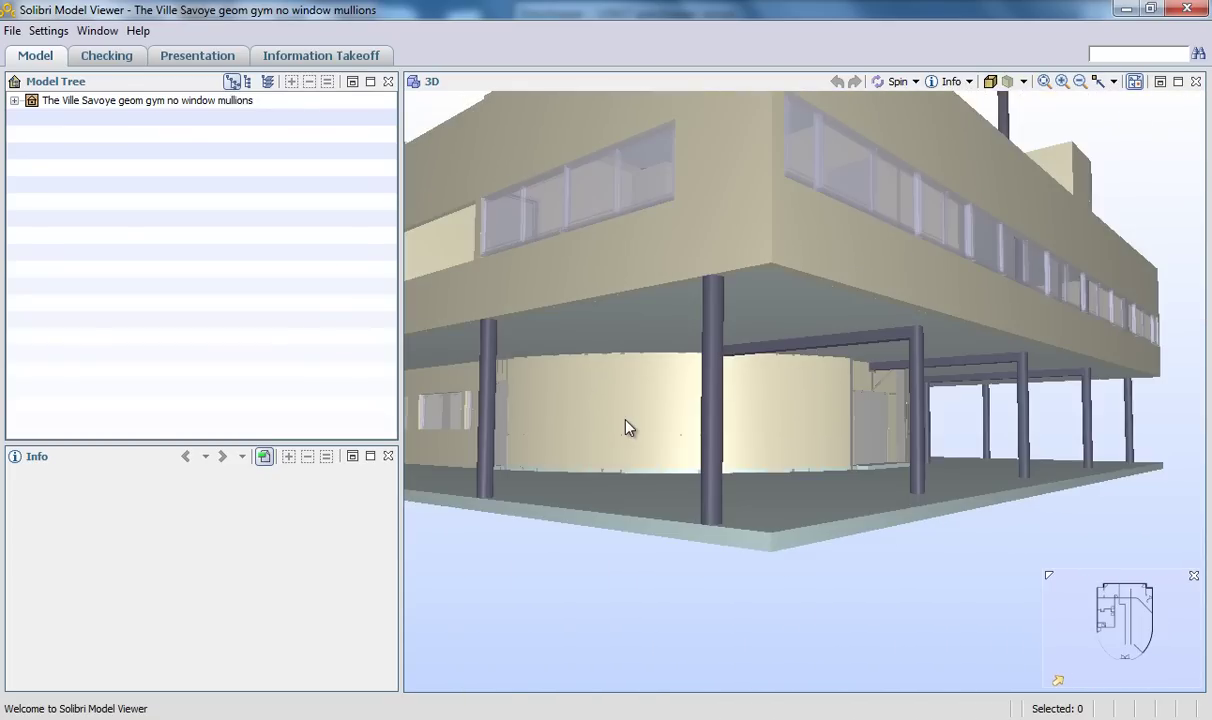
{"action": "scroll", "coordinate": [590, 400], "scroll_direction": "up", "scroll_amount": 8}
{"action": "scroll", "coordinate": [614, 440], "scroll_direction": "down", "scroll_amount": 2}
{"action": "left_click_drag", "start_coordinate": [668, 461], "coordinate": [731, 474]}
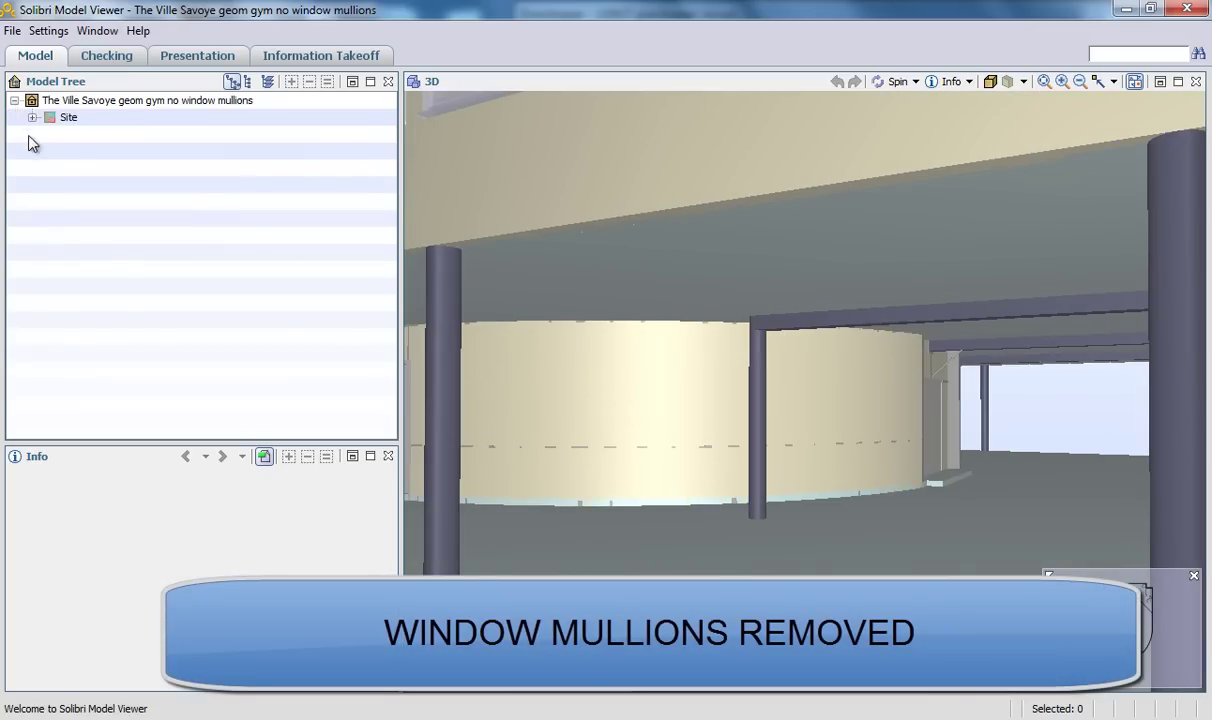
{"action": "left_click", "coordinate": [32, 118]}
{"action": "left_click", "coordinate": [72, 270]}
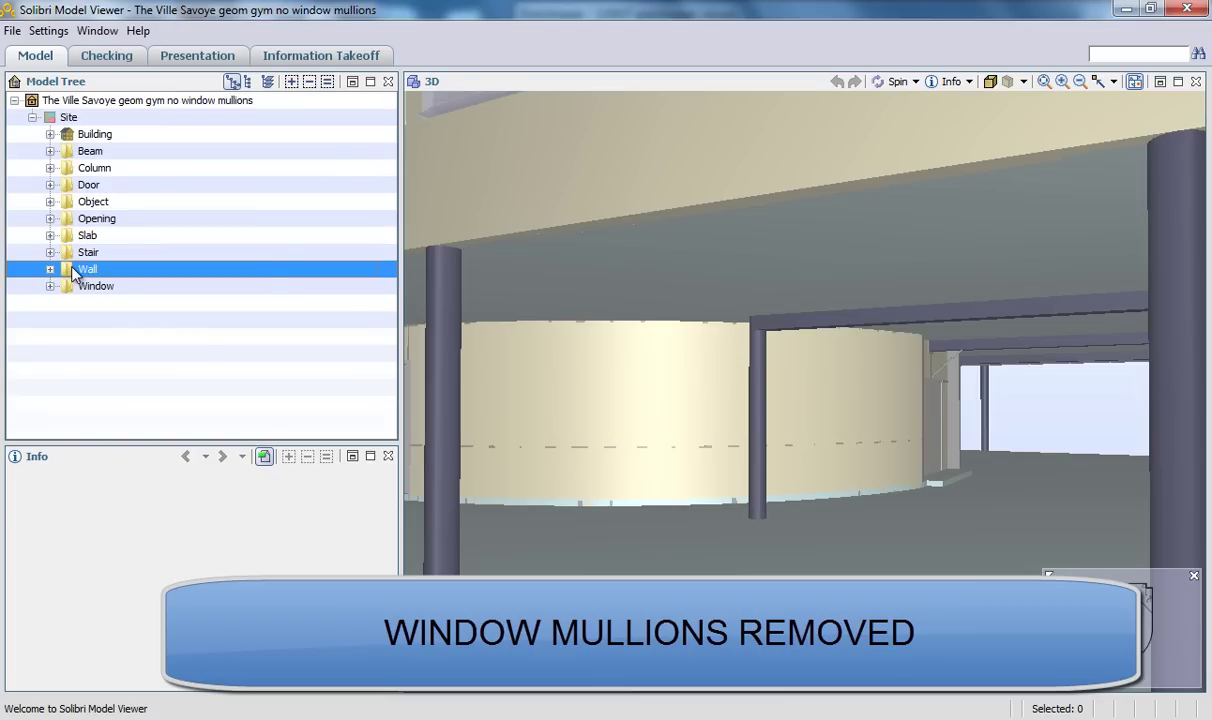
{"action": "right_click", "coordinate": [72, 268]}
{"action": "left_click", "coordinate": [160, 331]}
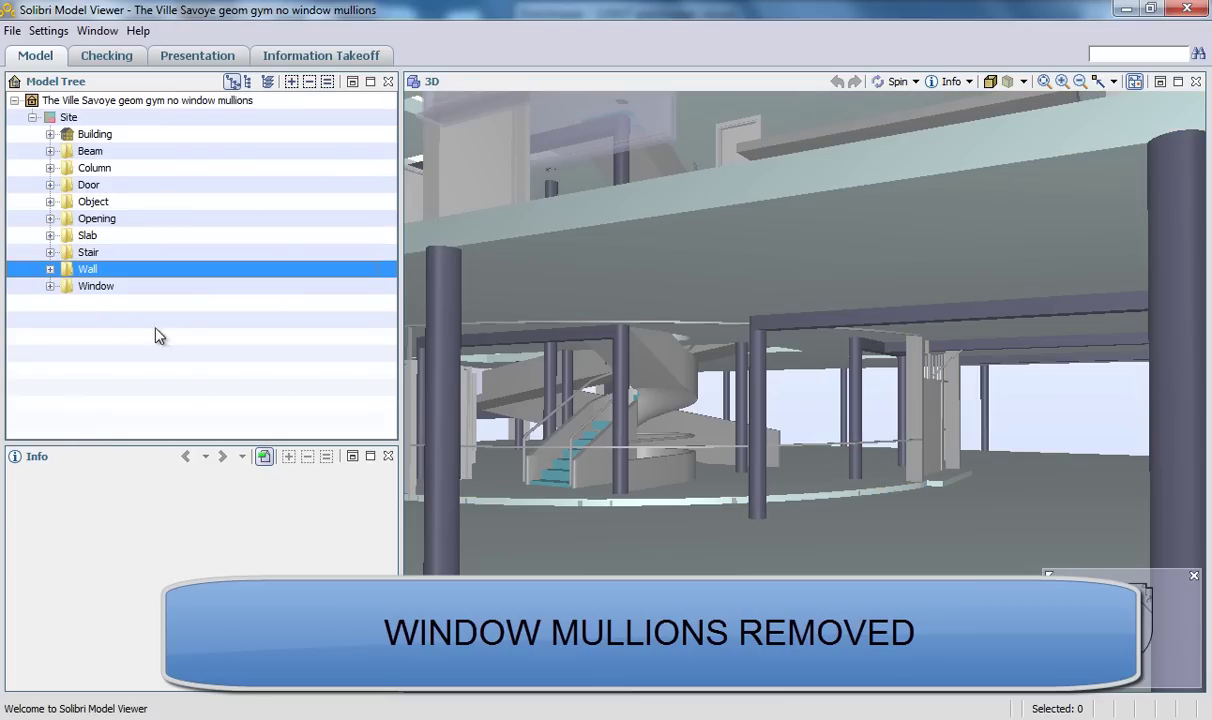
{"action": "left_click_drag", "start_coordinate": [990, 569], "coordinate": [957, 563]}
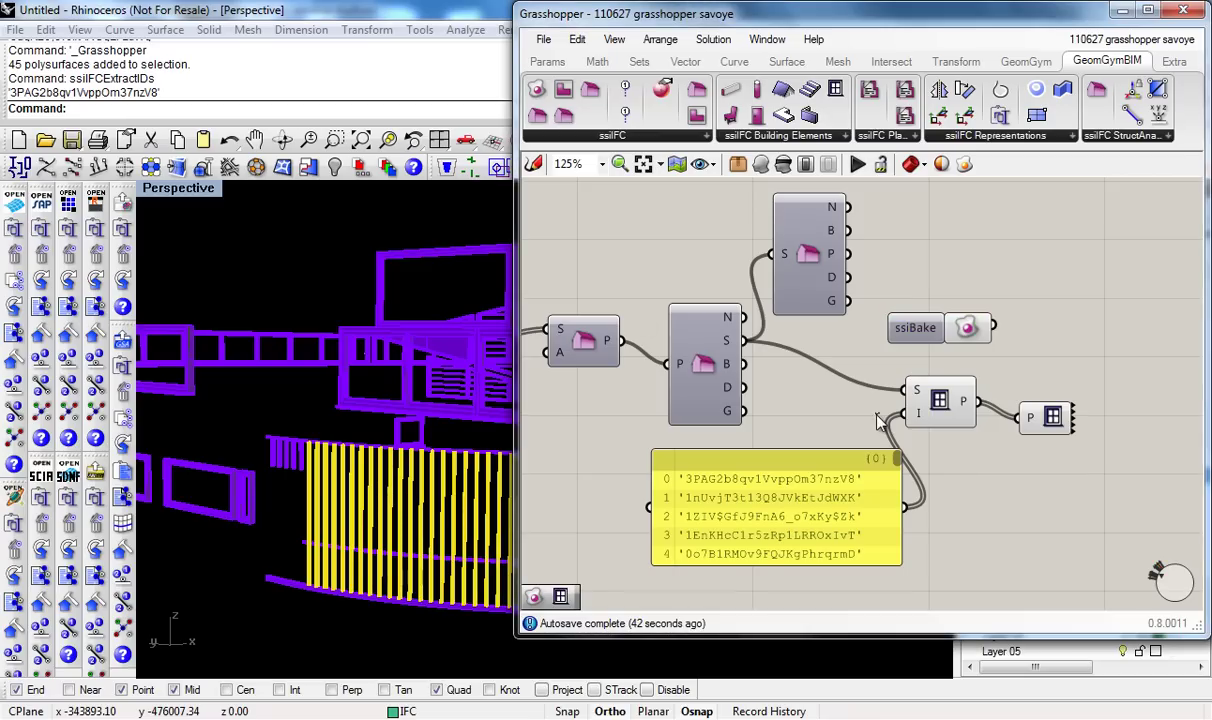
Back in Grasshopper, place an sdrGenerateRHS component below the product deletion component.
{"action": "scroll", "coordinate": [890, 470], "scroll_direction": "down", "scroll_amount": 4}
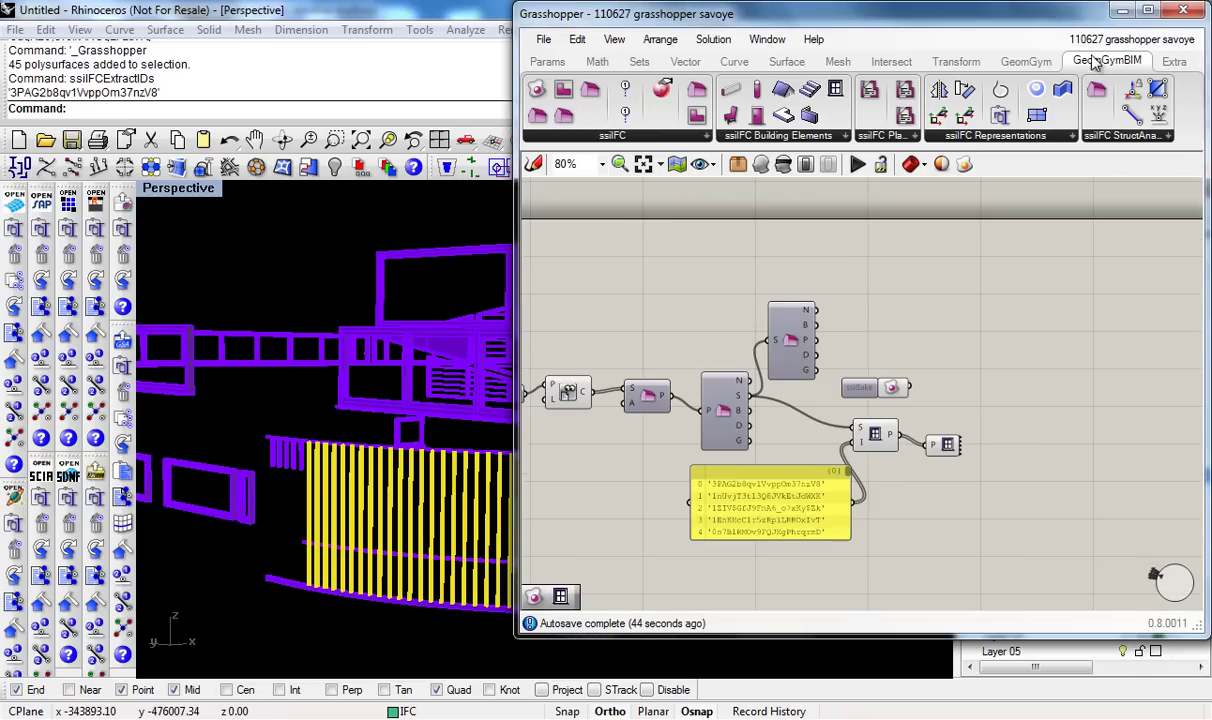
{"action": "left_click", "coordinate": [1040, 62]}
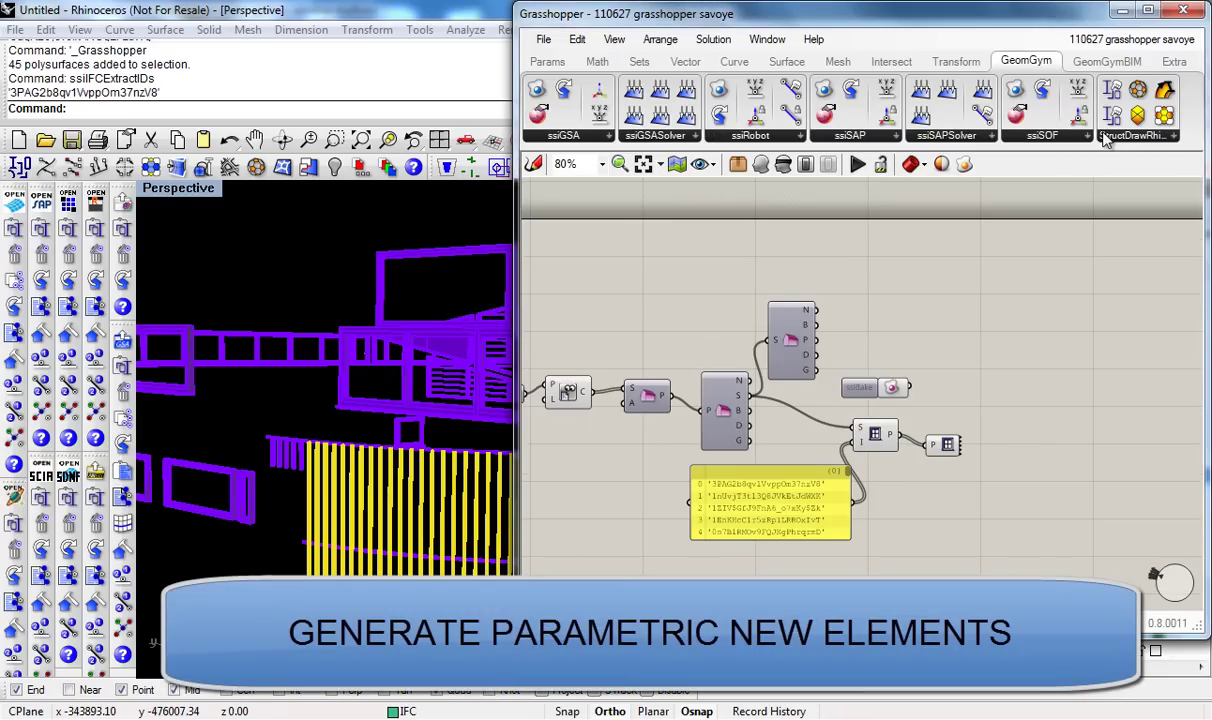
{"action": "left_click", "coordinate": [1135, 135]}
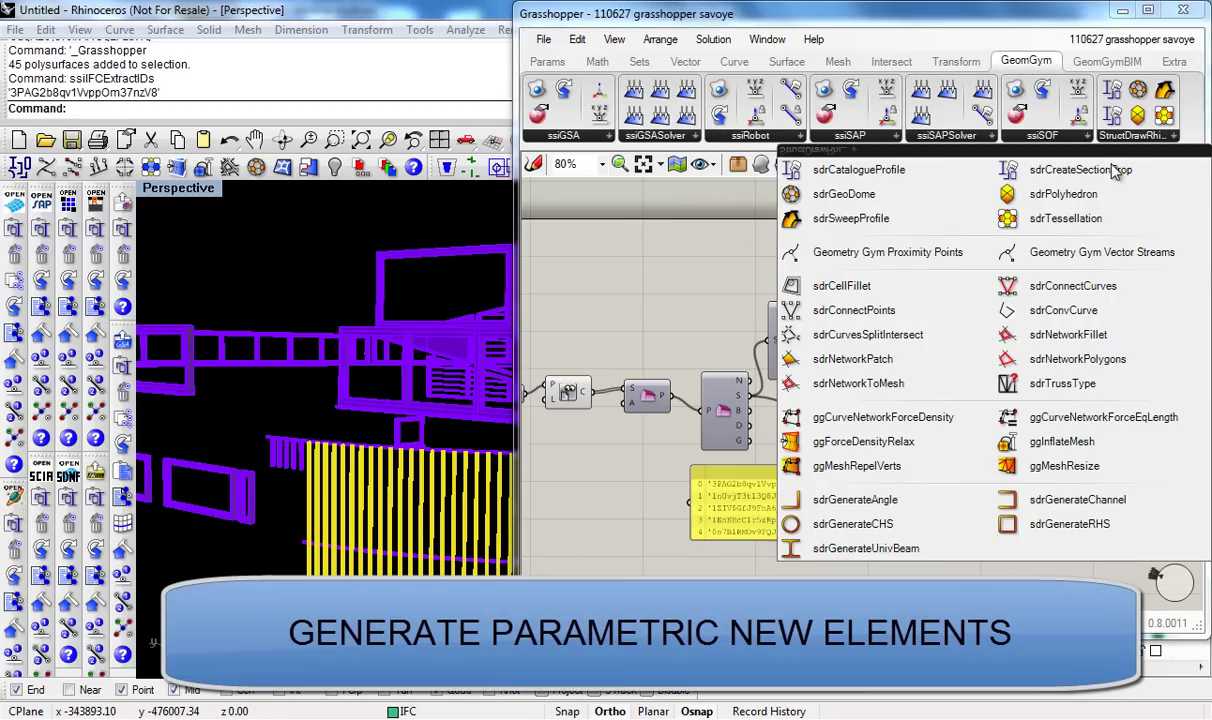
{"action": "left_click", "coordinate": [1040, 524]}
{"action": "left_click", "coordinate": [978, 518]}
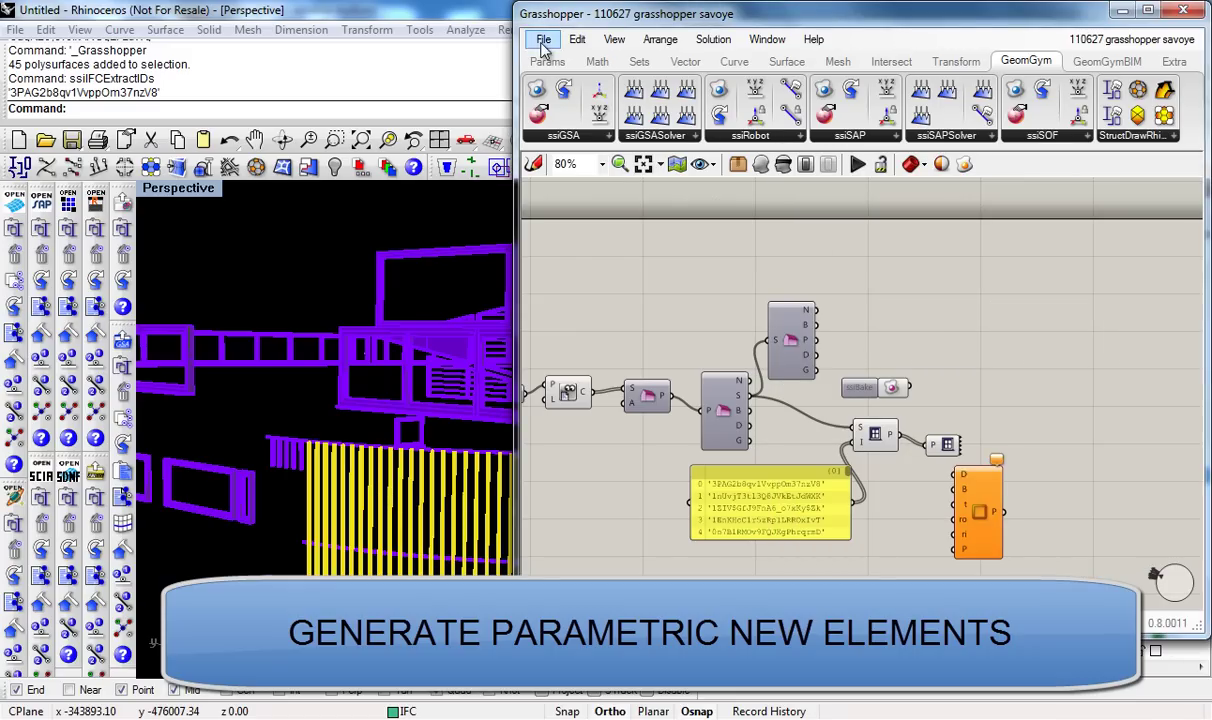
Place a number slider on the canvas below the ID panel, near the new rectangular hollow section component.
{"action": "left_click", "coordinate": [543, 40]}
{"action": "left_click", "coordinate": [549, 63]}
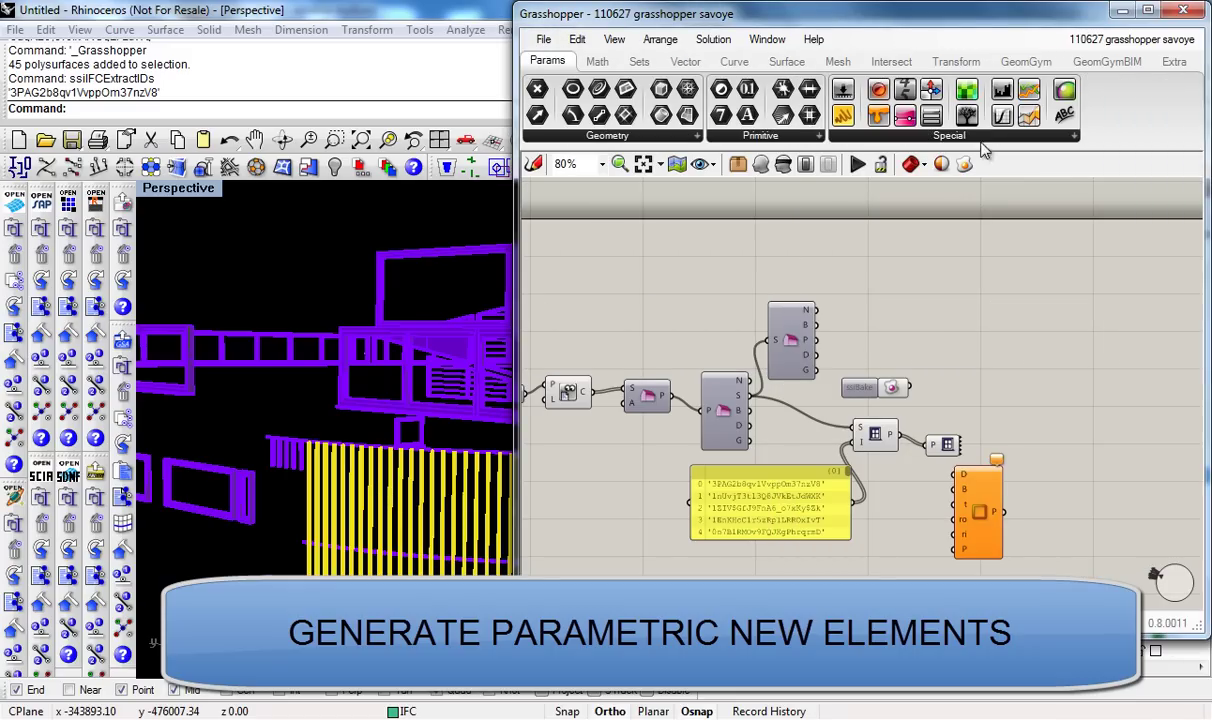
{"action": "left_click", "coordinate": [875, 574]}
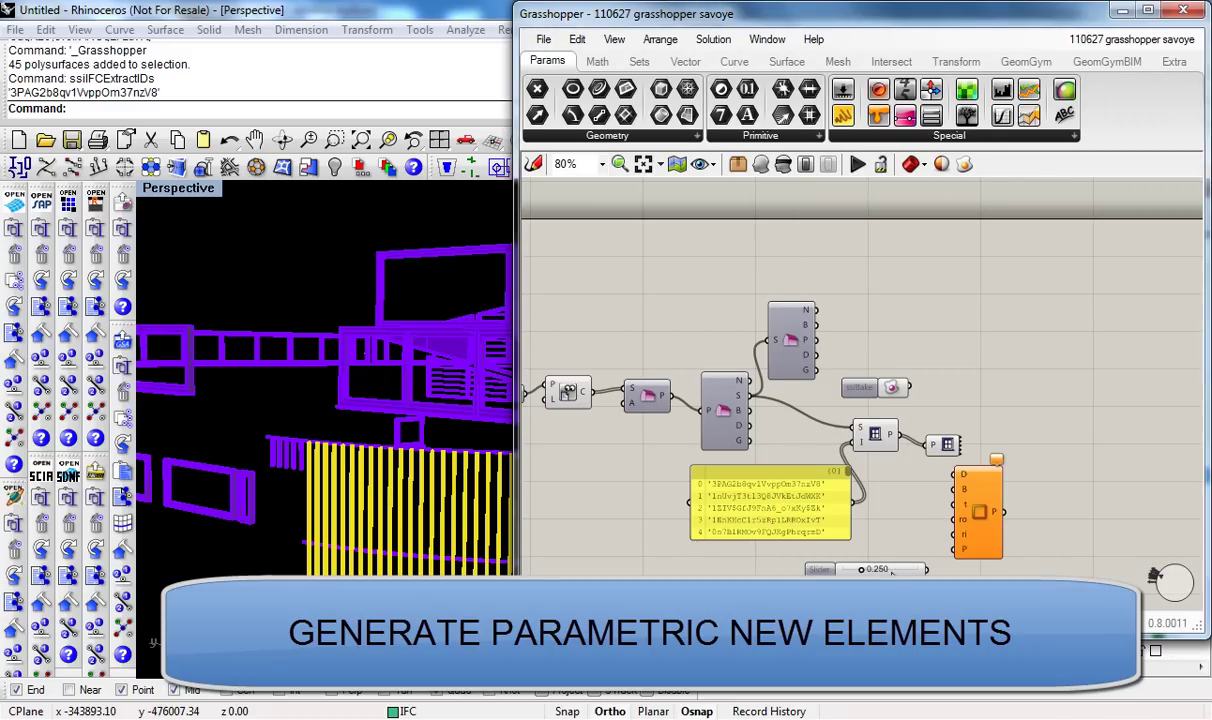
{"action": "scroll", "coordinate": [890, 577], "scroll_direction": "up", "scroll_amount": 1}
{"action": "scroll", "coordinate": [904, 588], "scroll_direction": "up", "scroll_amount": 2}
Set the slider to 0 digits with a range from 10 to 300, and connect it to the sdrGenerateRHS component's D input.
{"action": "double_click", "coordinate": [864, 560]}
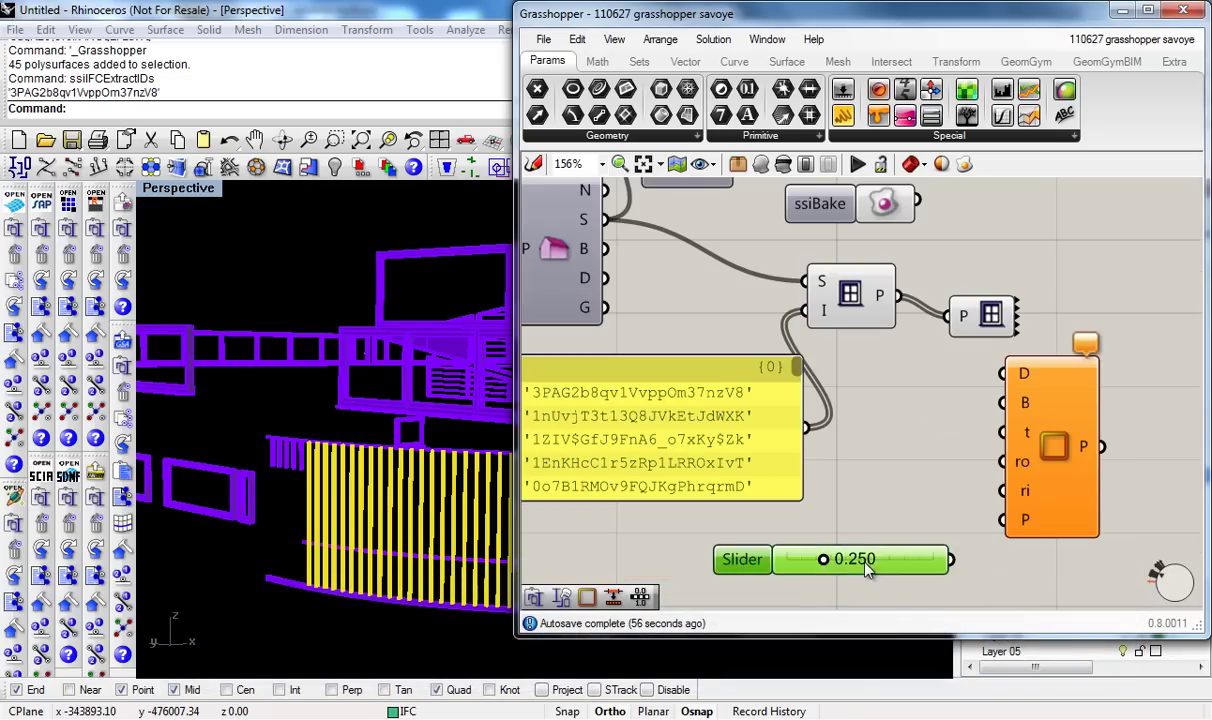
{"action": "double_click", "coordinate": [742, 560]}
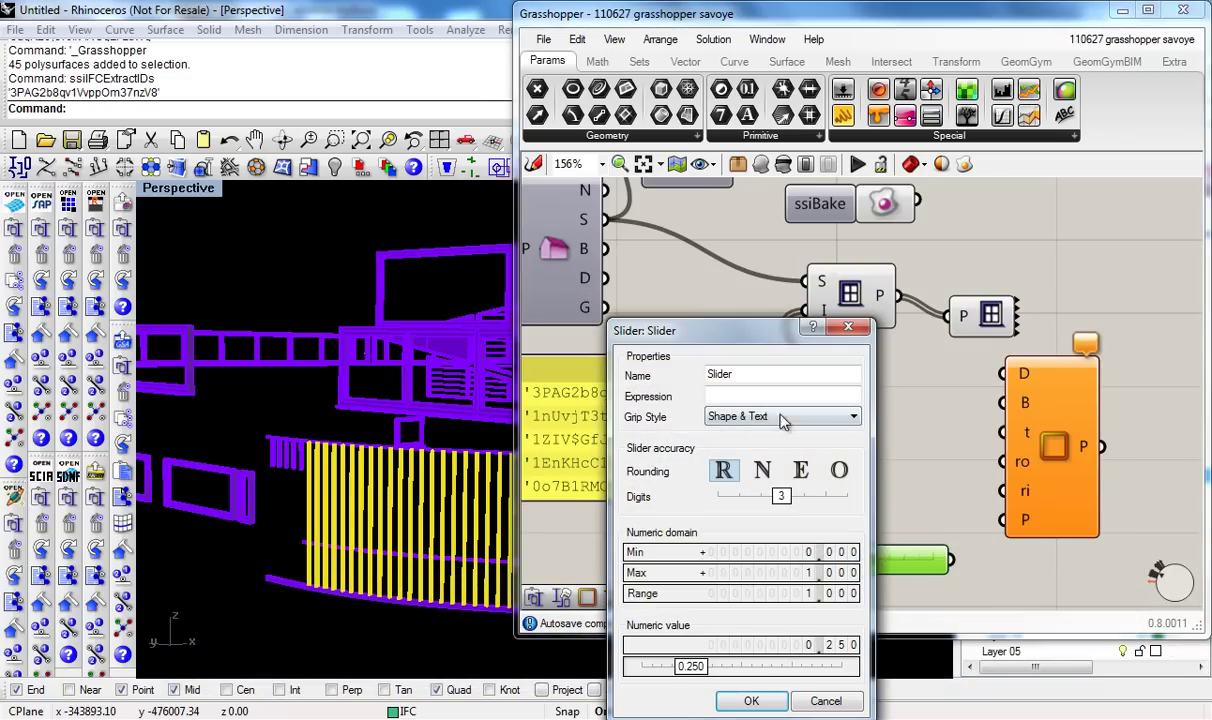
{"action": "left_click_drag", "start_coordinate": [783, 501], "coordinate": [694, 503]}
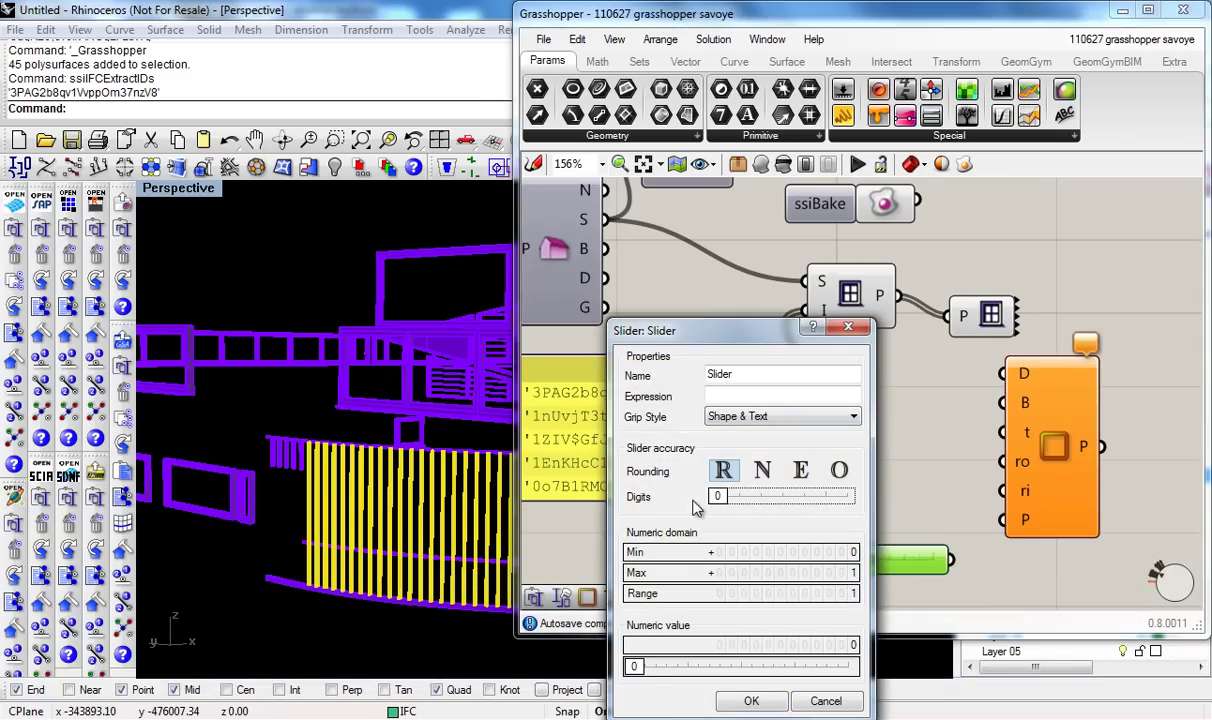
{"action": "double_click", "coordinate": [816, 558]}
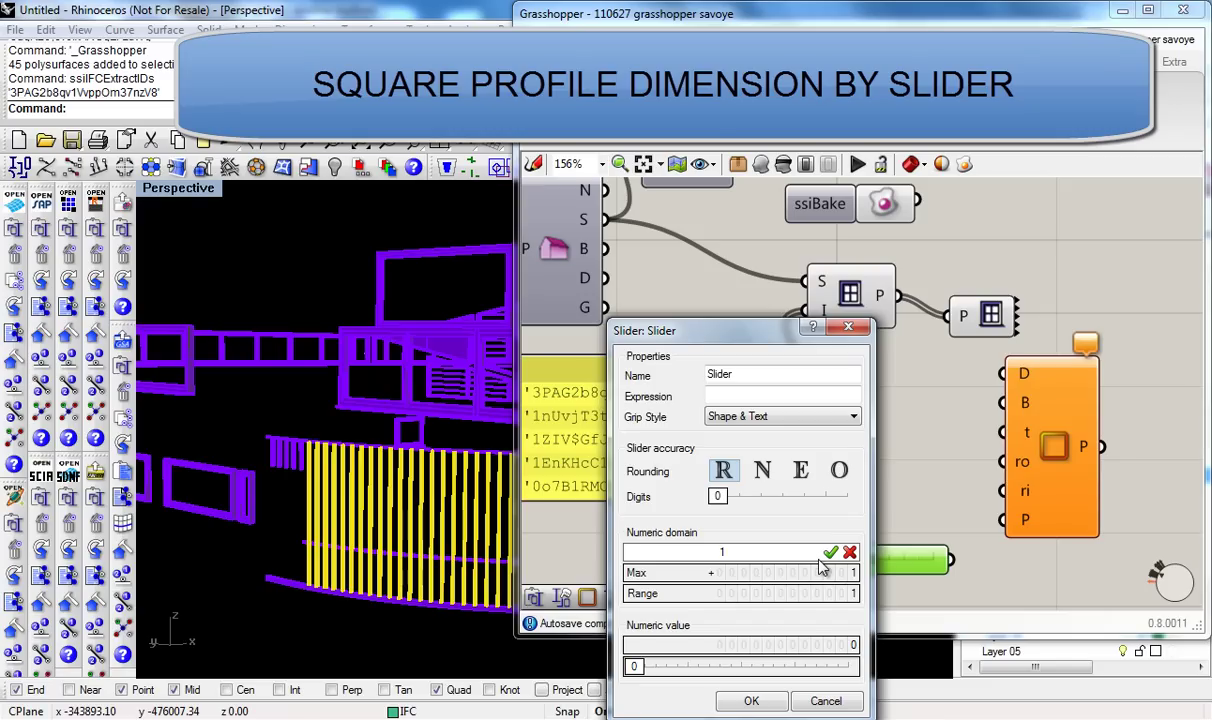
{"action": "type", "text": "10"}
{"action": "key", "text": "Return"}
{"action": "double_click", "coordinate": [822, 574]}
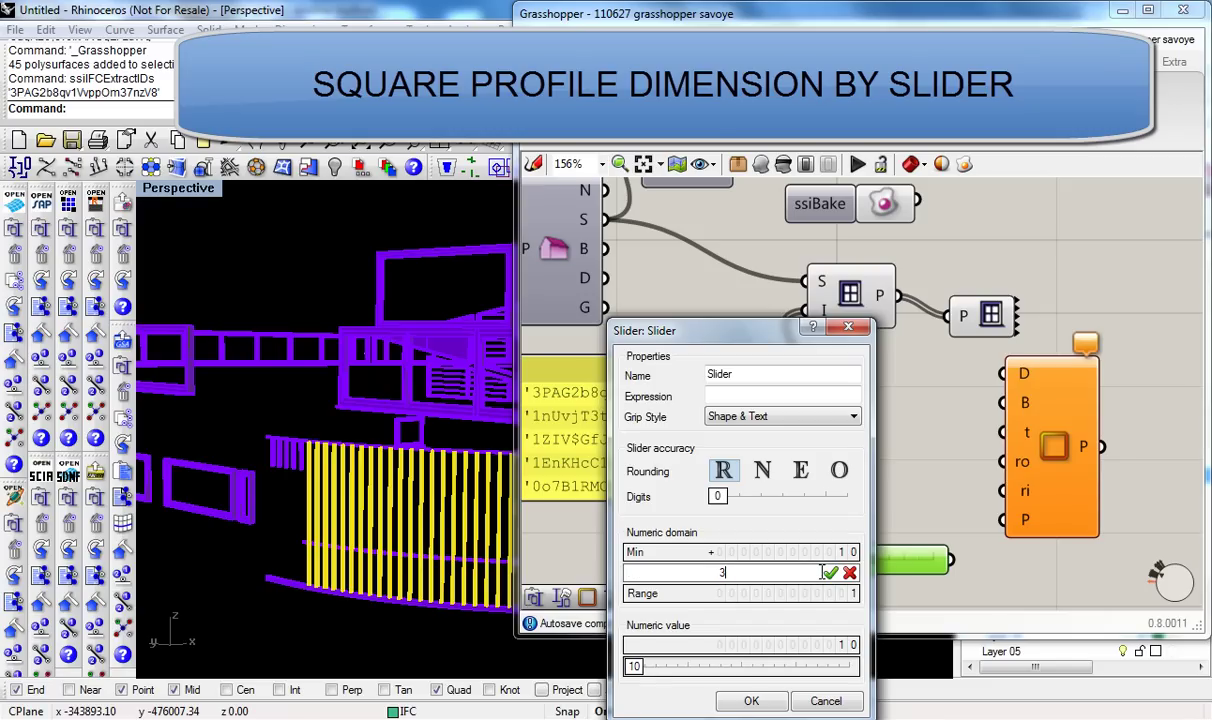
{"action": "key", "text": "Return"}
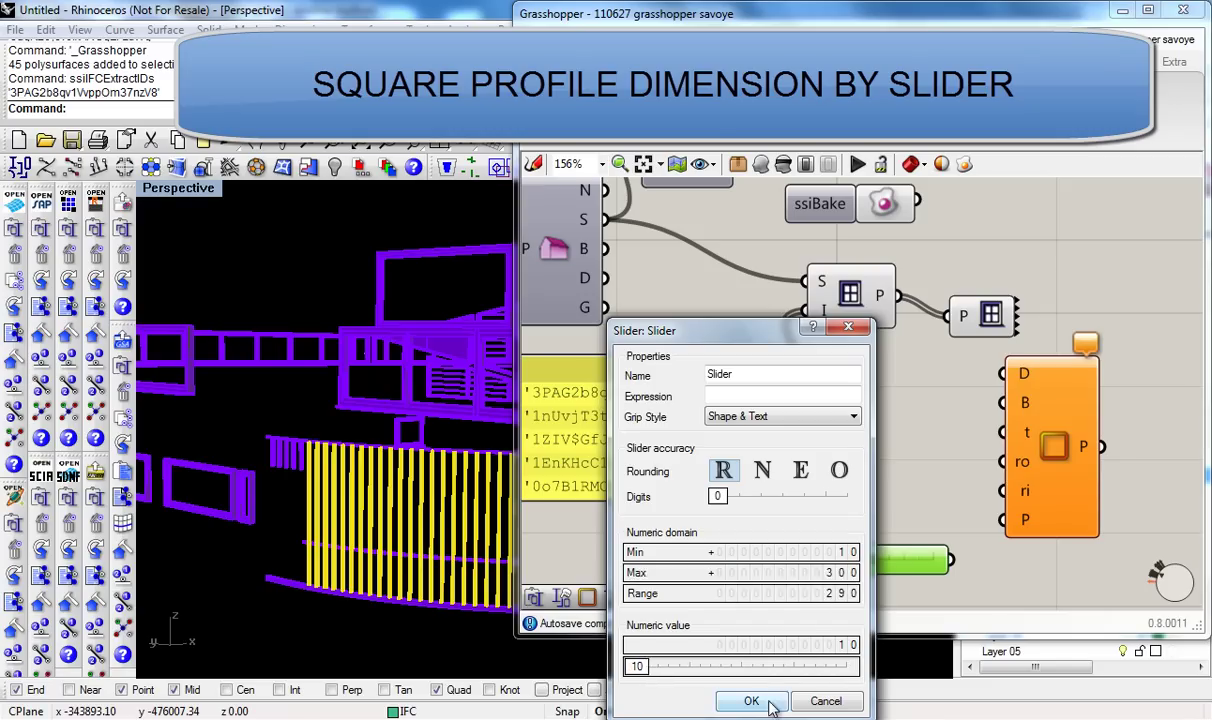
{"action": "left_click", "coordinate": [751, 700]}
{"action": "right_click_drag", "start_coordinate": [971, 464], "coordinate": [816, 460]}
{"action": "left_click_drag", "start_coordinate": [797, 556], "coordinate": [847, 369]}
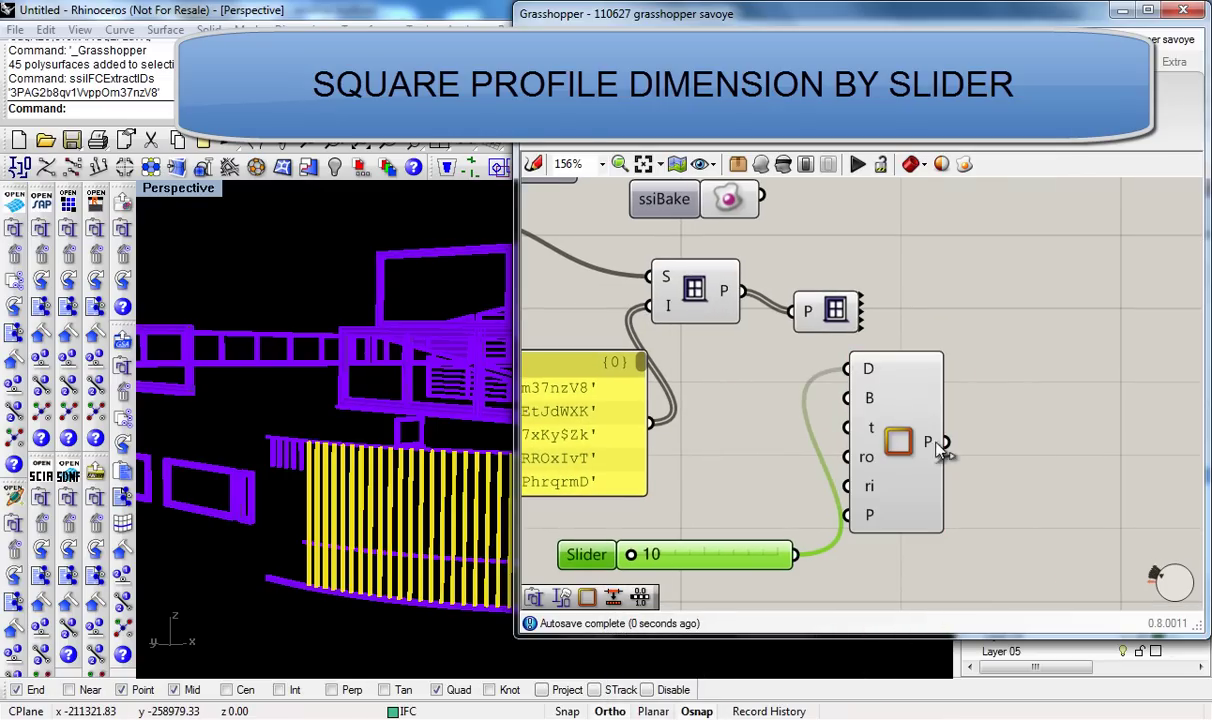
Place an ssiIFC Profile Properties component beside the sdrGenerateRHS component and connect the section's P output to its P input.
{"action": "left_click", "coordinate": [1102, 61]}
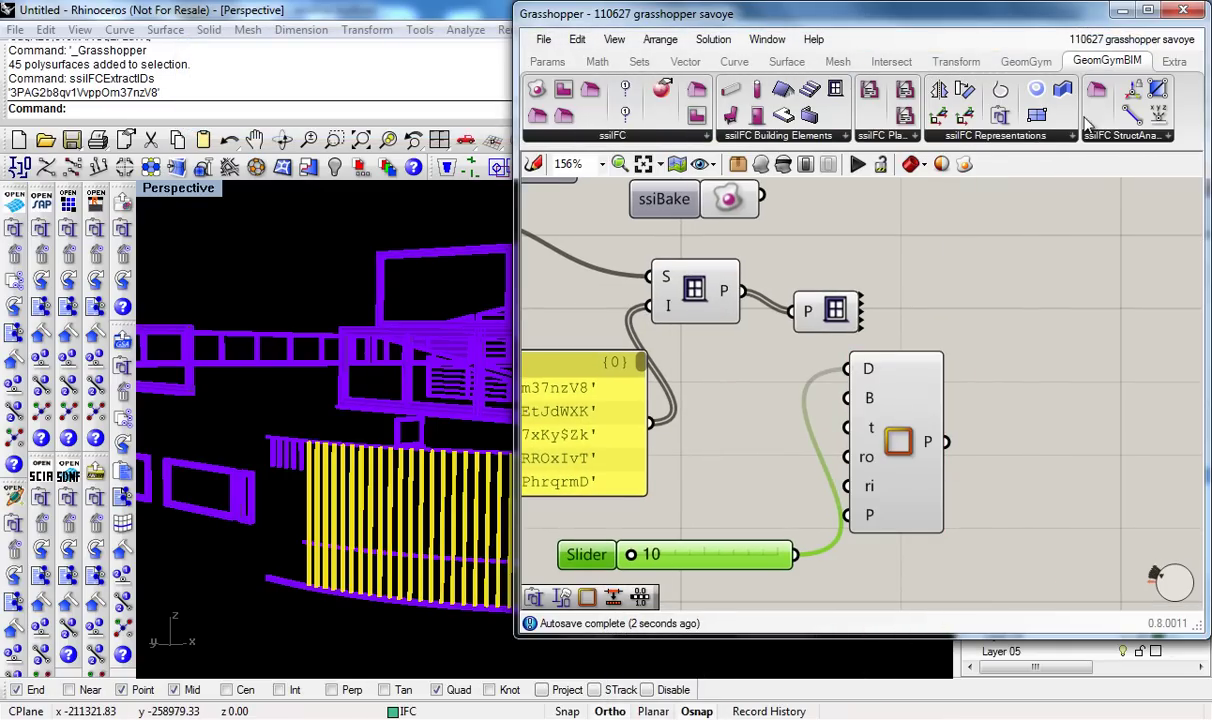
{"action": "left_click", "coordinate": [962, 137]}
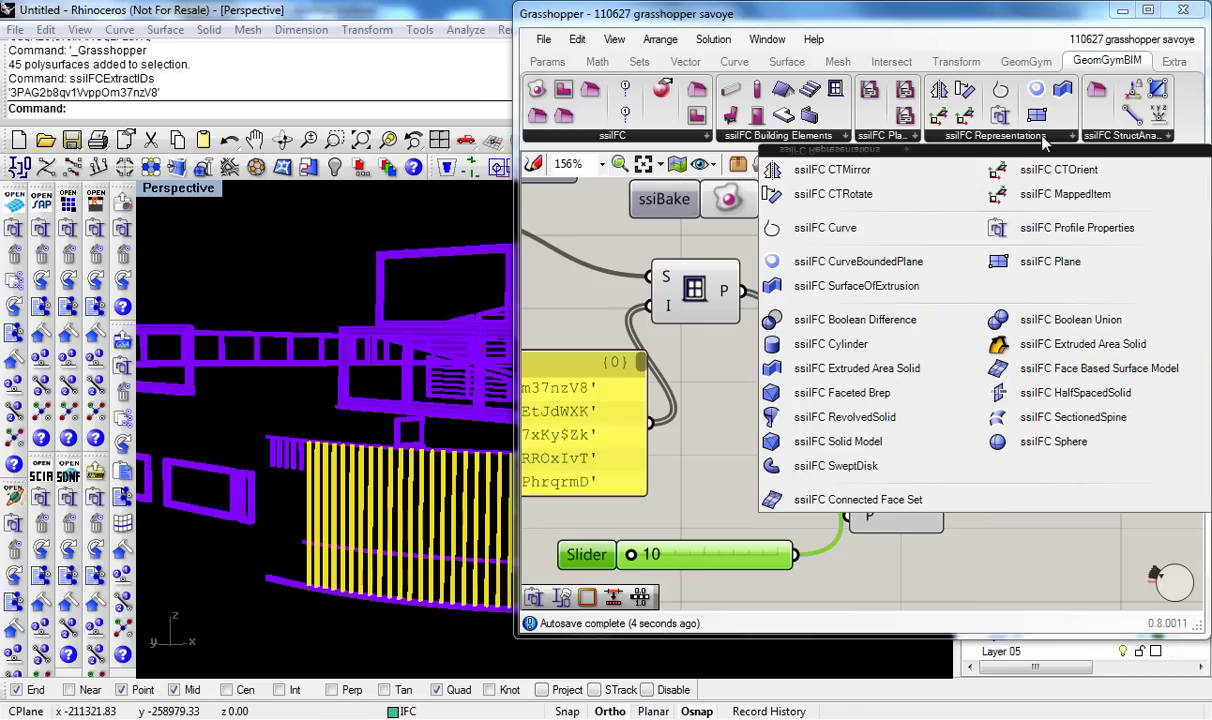
{"action": "left_click", "coordinate": [1023, 230]}
{"action": "left_click", "coordinate": [1020, 445]}
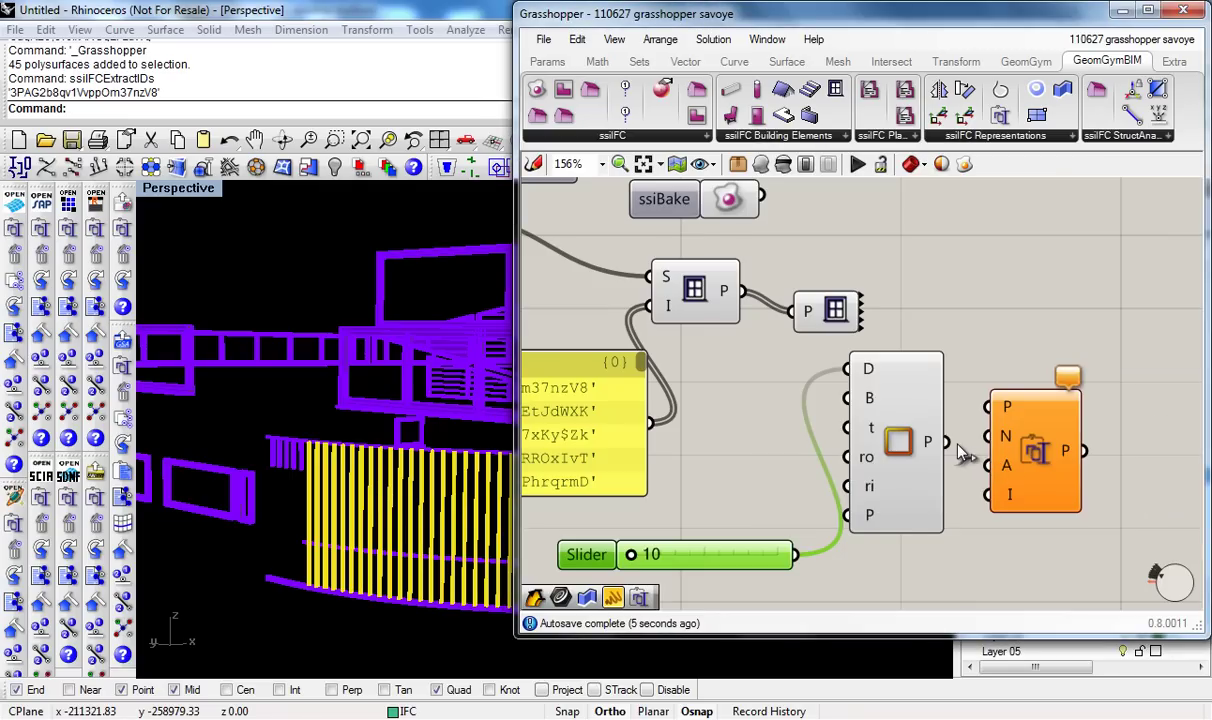
{"action": "left_click_drag", "start_coordinate": [944, 446], "coordinate": [988, 407]}
{"action": "left_click_drag", "start_coordinate": [879, 454], "coordinate": [881, 497]}
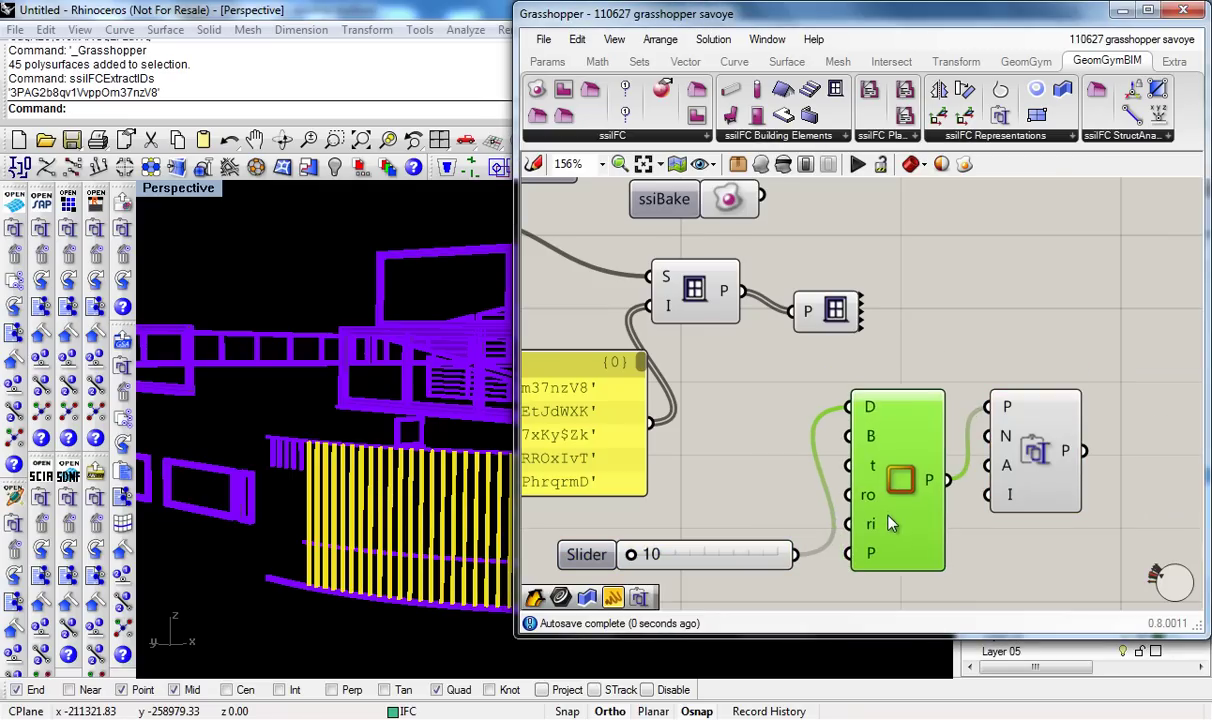
In Rhino, deselect the mullions and use DupEdge to duplicate the long curved edge of the curved window's bottom rail.
{"action": "right_click_drag", "start_coordinate": [760, 391], "coordinate": [864, 386]}
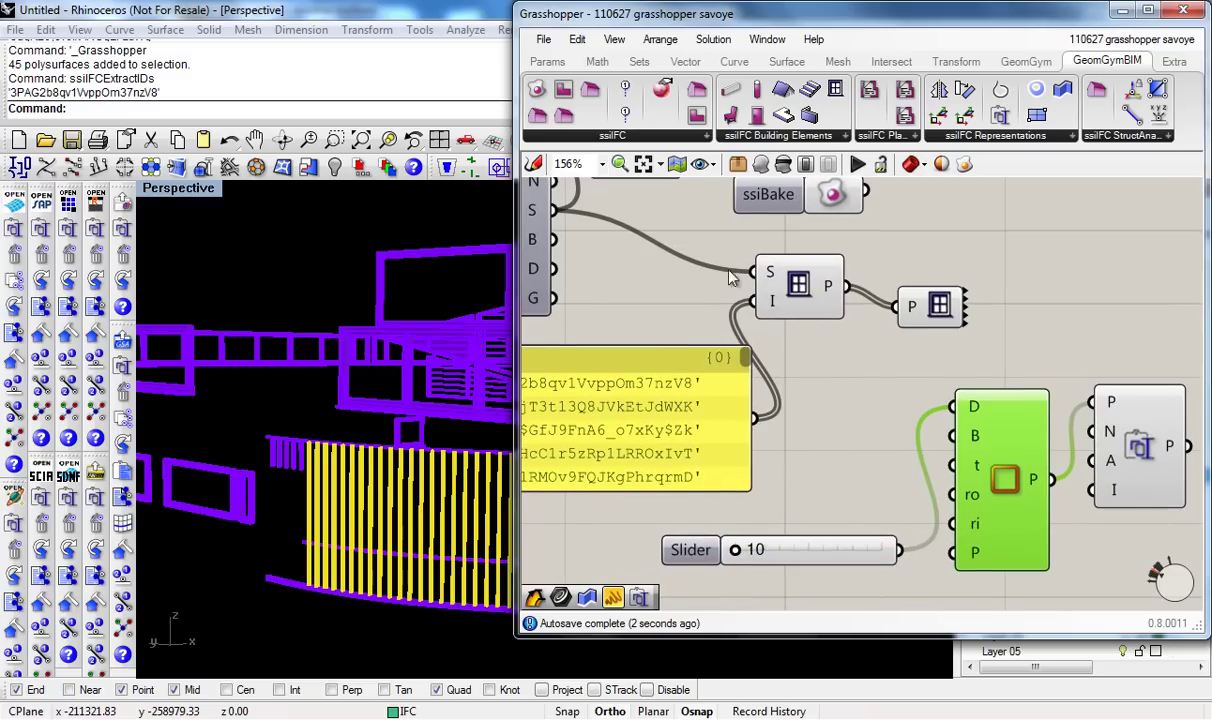
{"action": "double_click", "coordinate": [686, 25]}
{"action": "right_click_drag", "start_coordinate": [687, 638], "coordinate": [560, 665]}
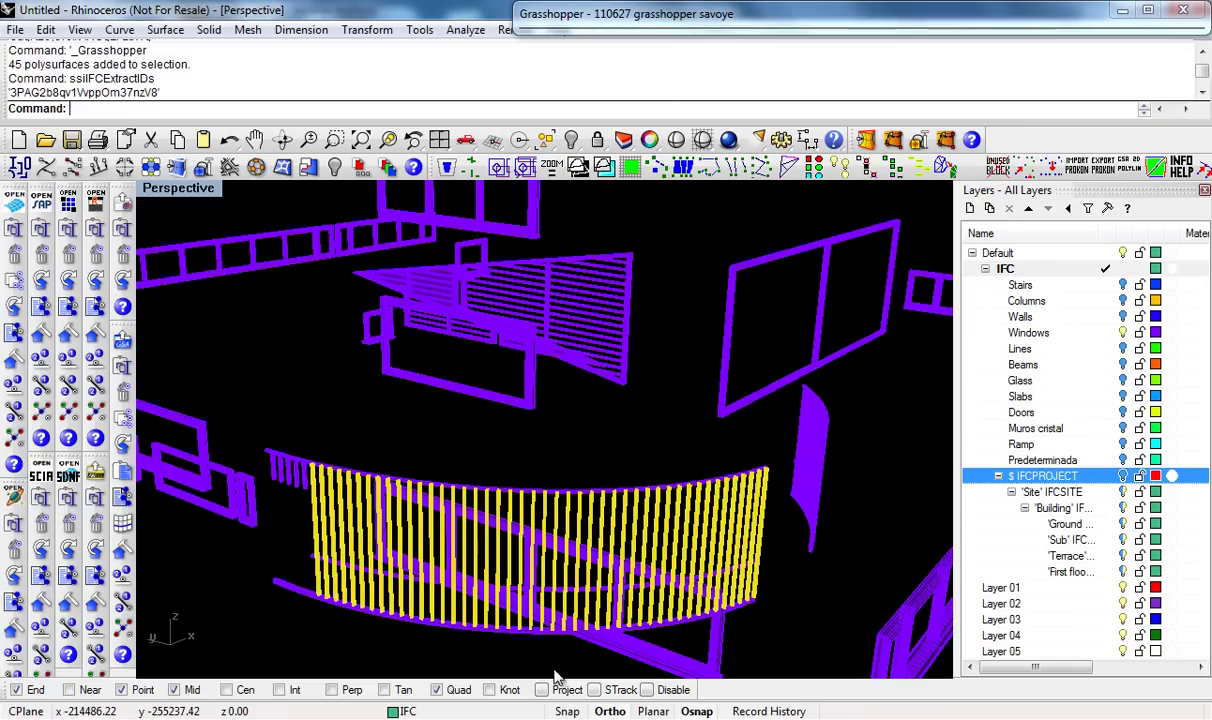
{"action": "scroll", "coordinate": [490, 655], "scroll_direction": "up", "scroll_amount": 4}
{"action": "scroll", "coordinate": [692, 637], "scroll_direction": "up", "scroll_amount": 2}
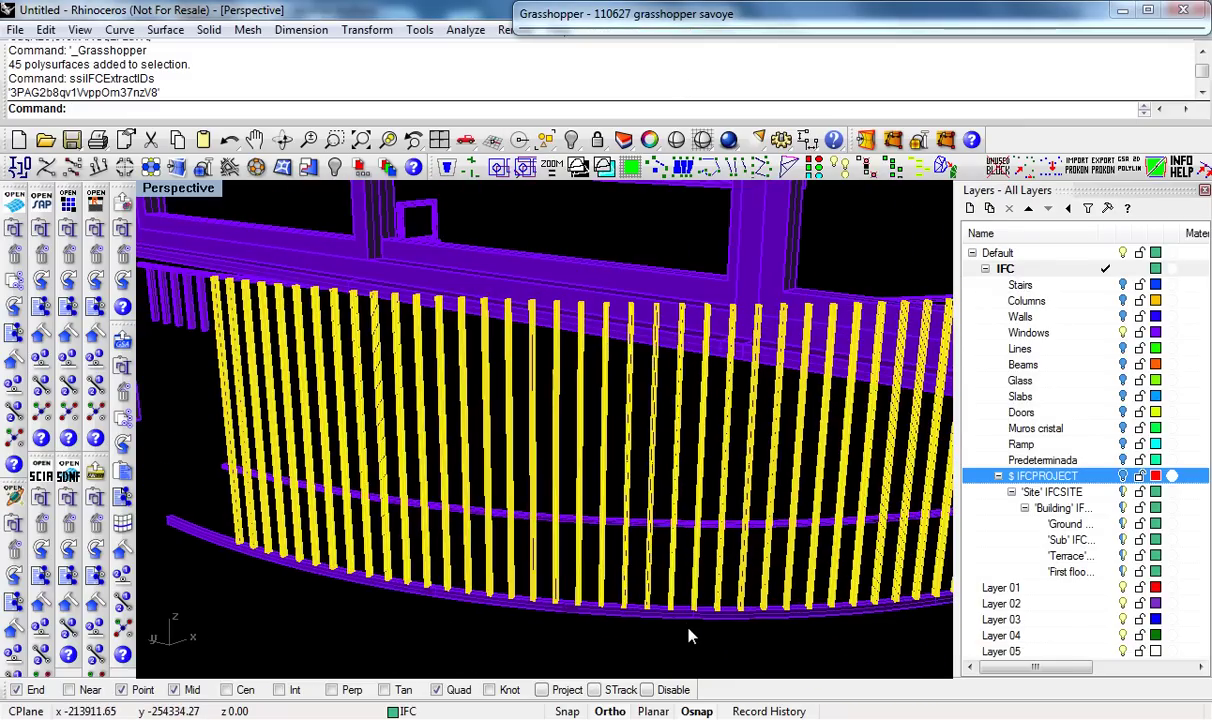
{"action": "left_click", "coordinate": [695, 642]}
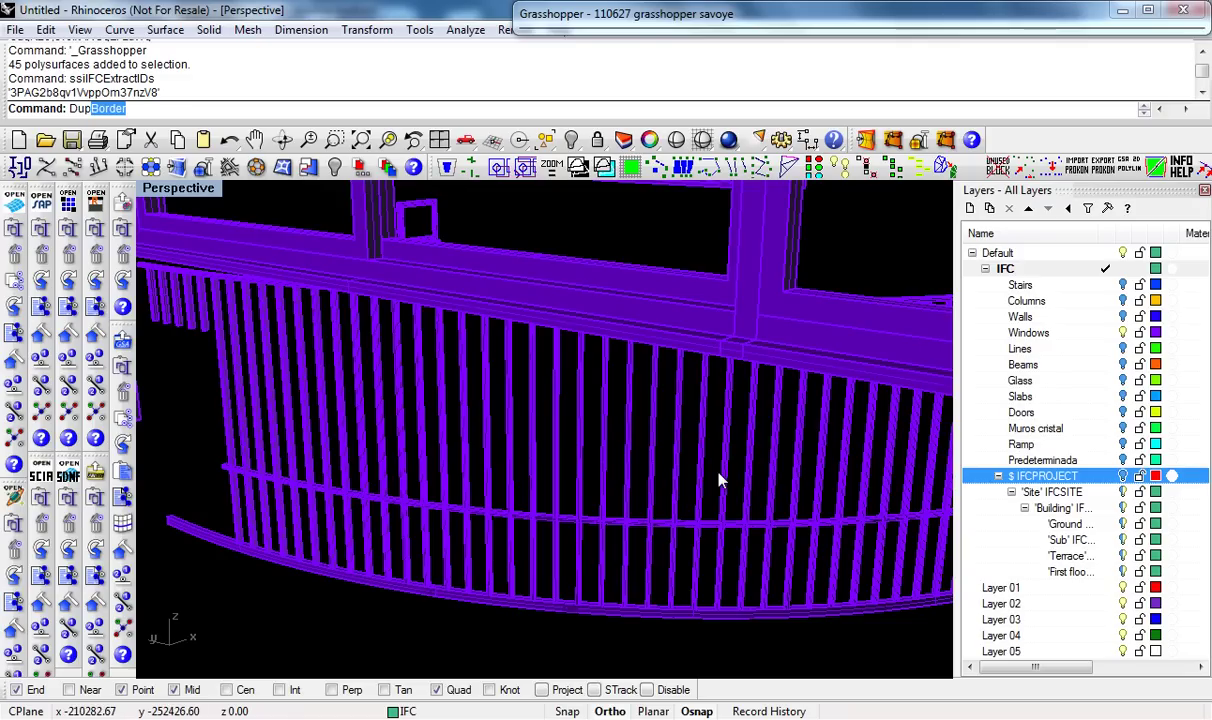
{"action": "left_click", "coordinate": [130, 138]}
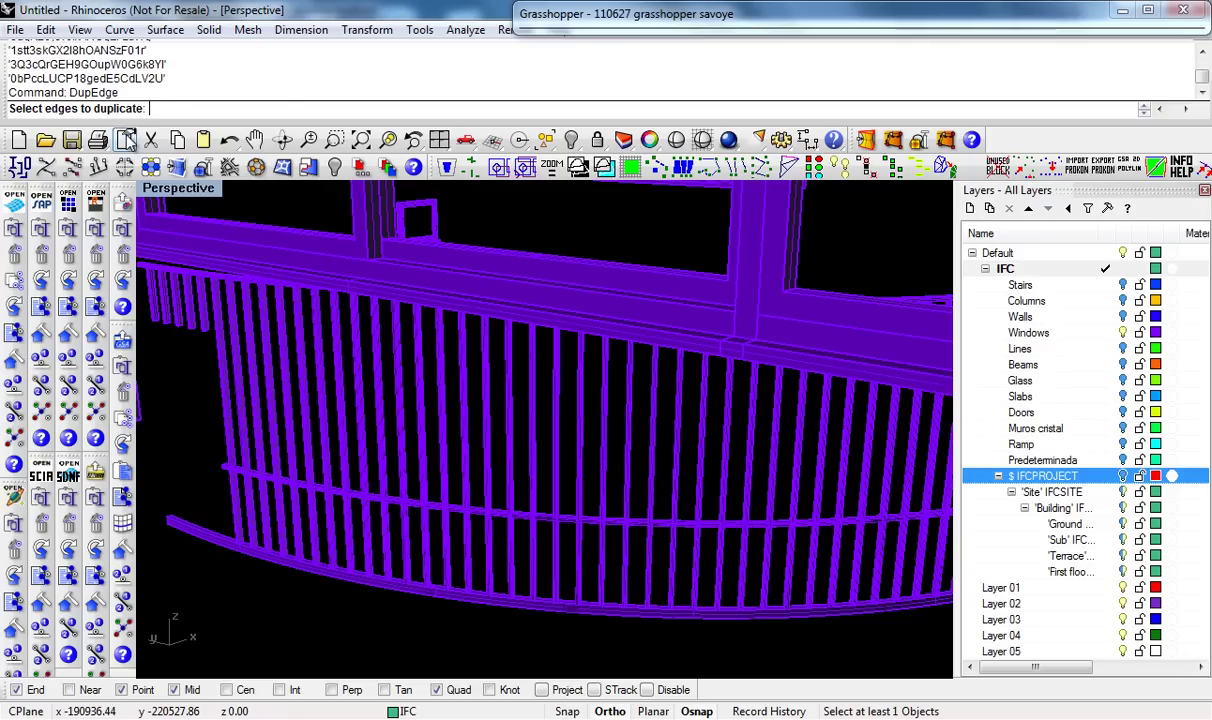
{"action": "left_click", "coordinate": [528, 606]}
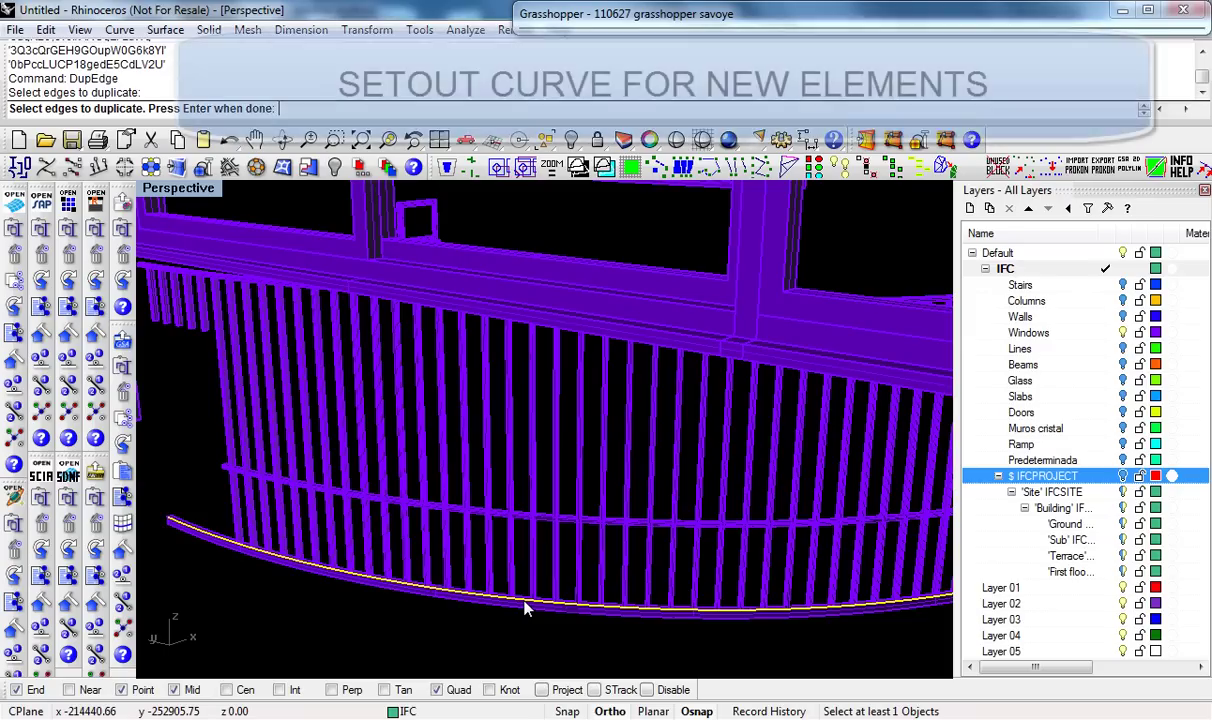
{"action": "key", "text": "Return"}
Back in Grasshopper, place a Curve parameter below the deletion result and assign the duplicated setout curve to it.
{"action": "left_click", "coordinate": [637, 12]}
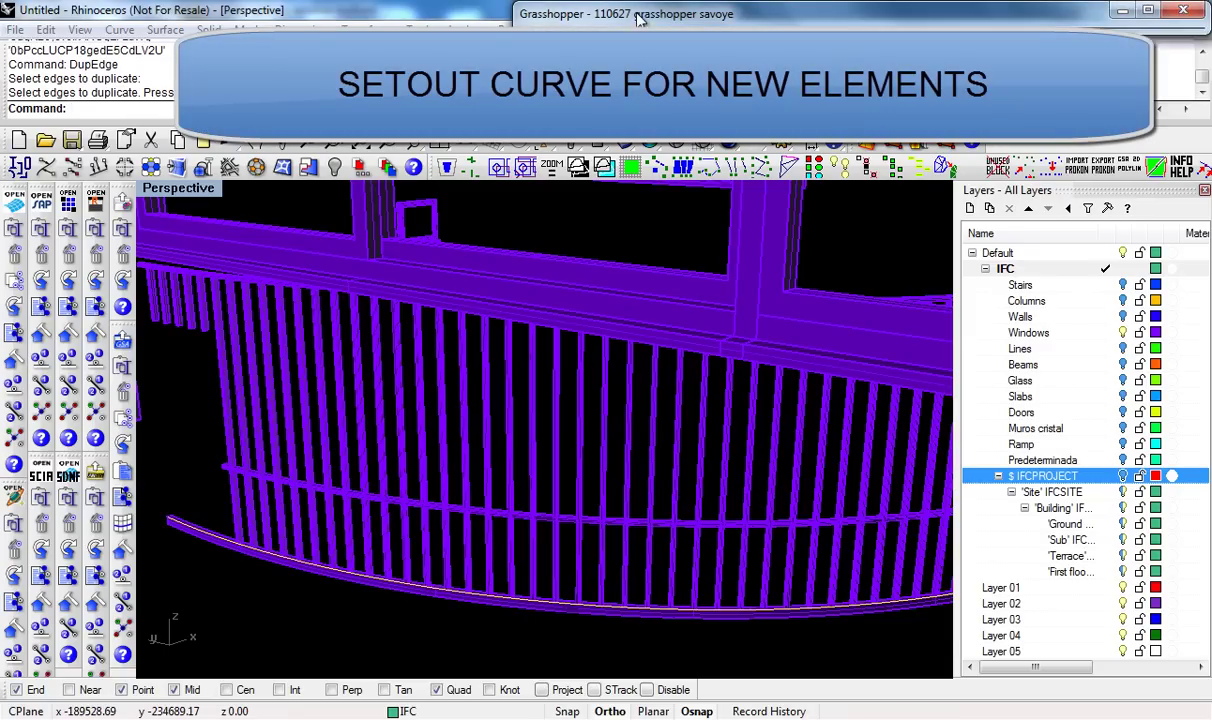
{"action": "scroll", "coordinate": [850, 420], "scroll_direction": "down", "scroll_amount": 3}
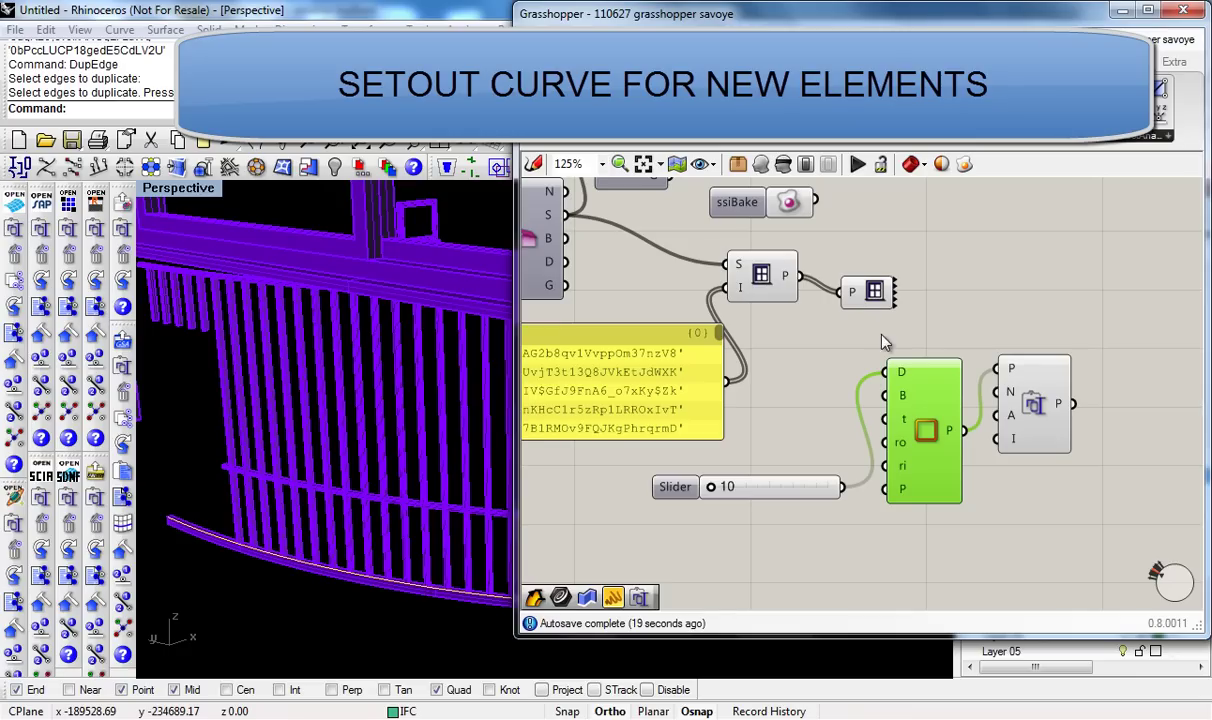
{"action": "left_click_drag", "start_coordinate": [856, 295], "coordinate": [856, 269]}
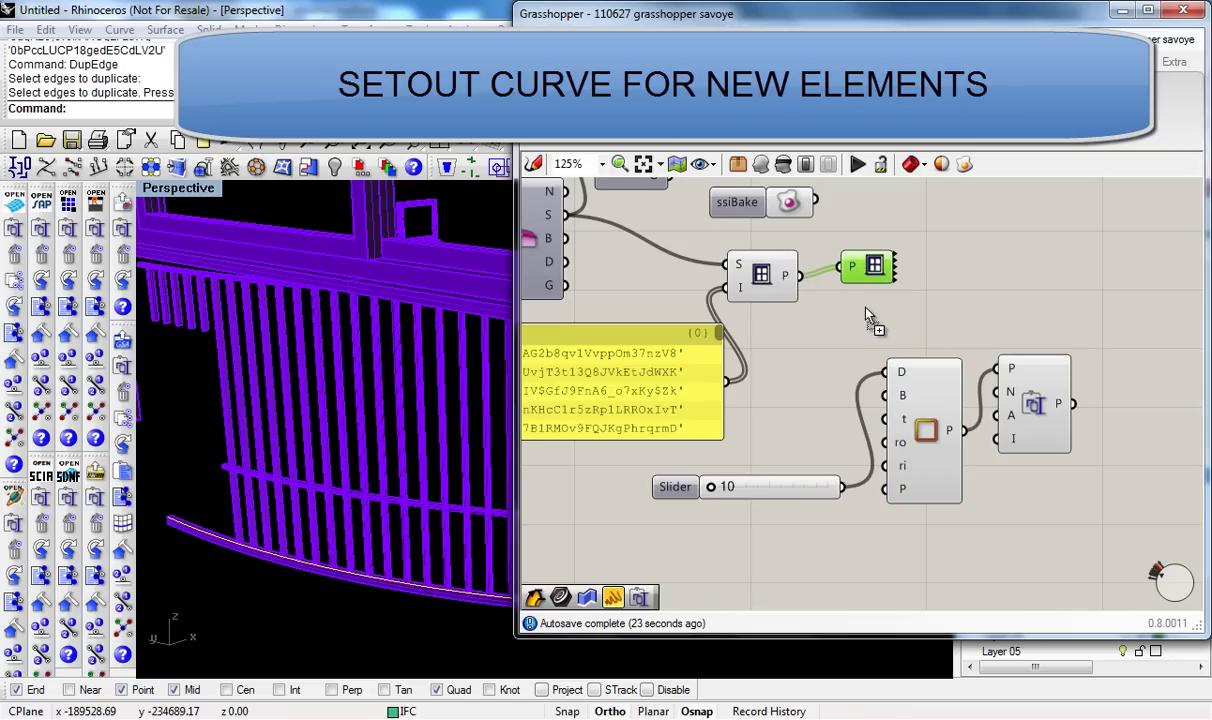
{"action": "right_click", "coordinate": [862, 266]}
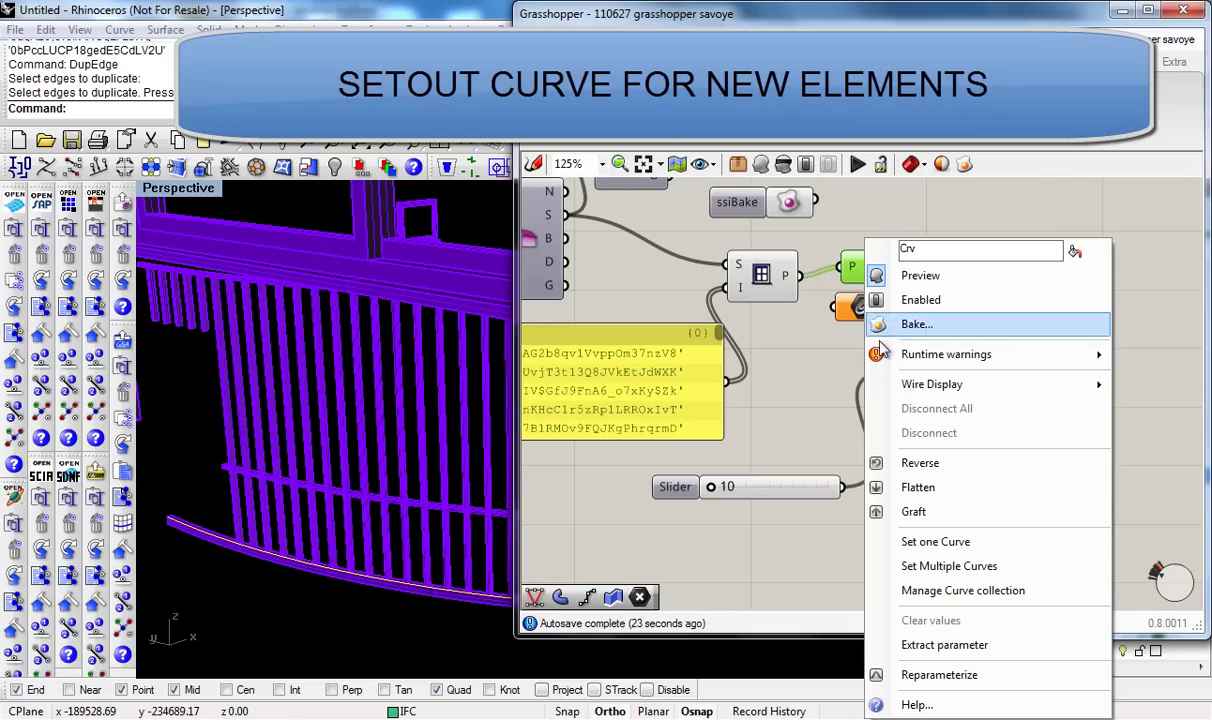
{"action": "left_click", "coordinate": [936, 545]}
{"action": "left_click", "coordinate": [540, 582]}
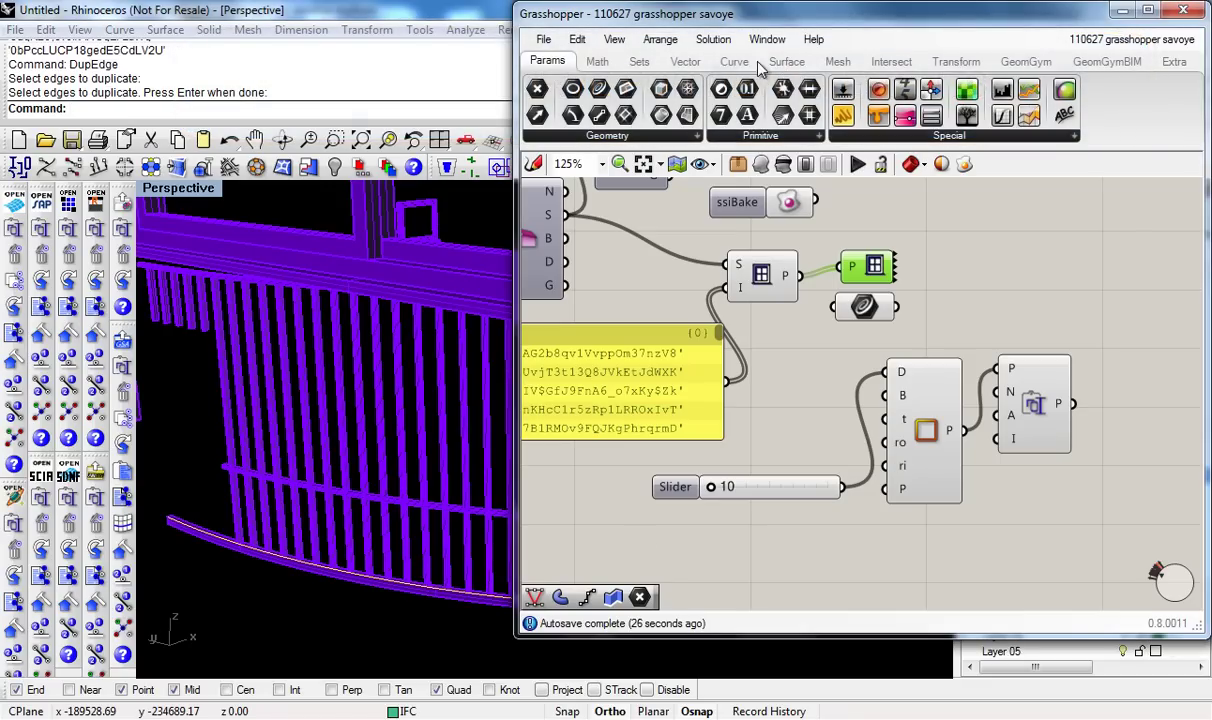
Place a Divide Curve component and connect the Curve parameter to its C input.
{"action": "left_click", "coordinate": [733, 62]}
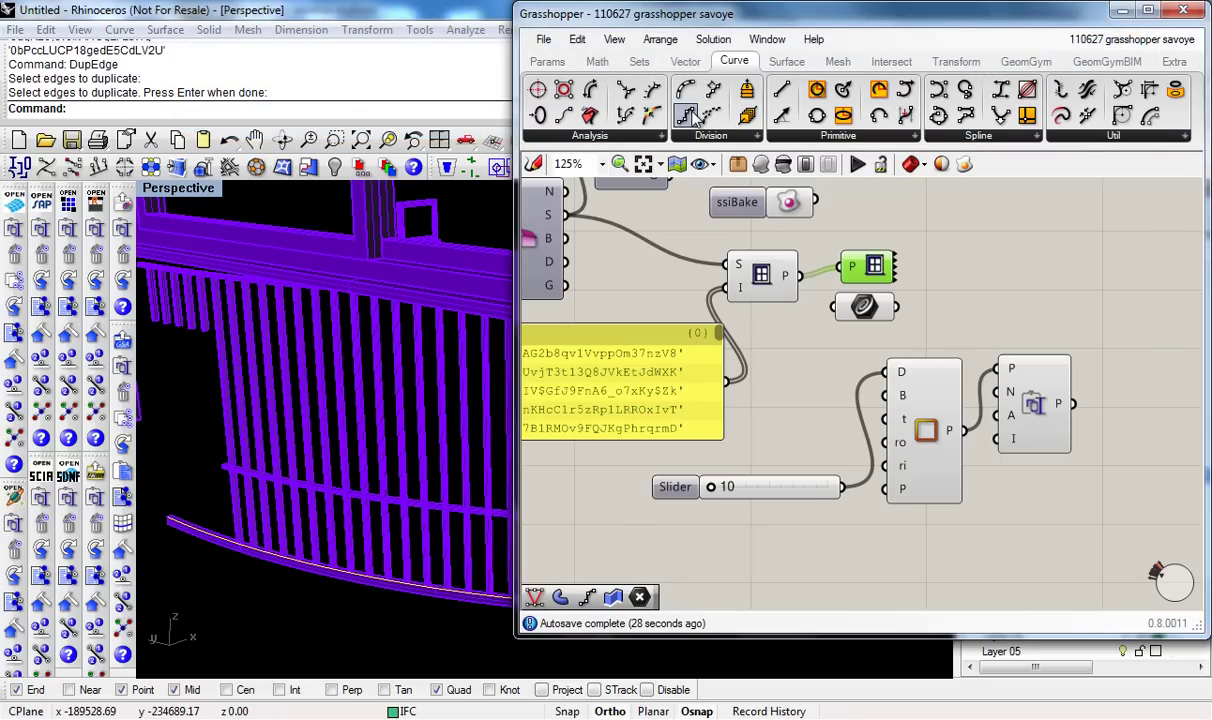
{"action": "left_click_drag", "start_coordinate": [1005, 310], "coordinate": [997, 303]}
{"action": "left_click_drag", "start_coordinate": [897, 307], "coordinate": [960, 278]}
Duplicate the section-size slider and position the copy directly below the Curve parameter.
{"action": "left_click", "coordinate": [806, 487]}
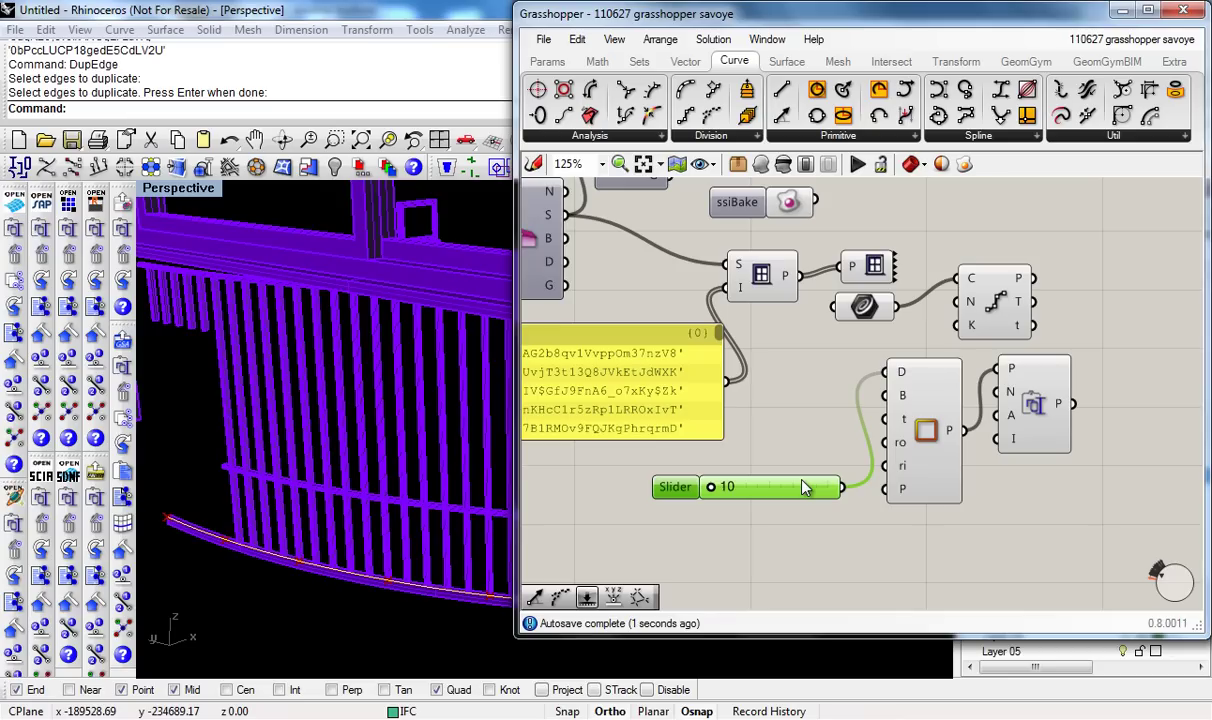
{"action": "key", "text": "ctrl+c"}
{"action": "key", "text": "ctrl+v"}
{"action": "left_click_drag", "start_coordinate": [806, 489], "coordinate": [868, 337]}
{"action": "right_click_drag", "start_coordinate": [918, 368], "coordinate": [914, 392]}
Set the copied slider's range to a minimum of 1 and a maximum of 30.
{"action": "double_click", "coordinate": [839, 372]}
{"action": "double_click", "coordinate": [769, 370]}
{"action": "double_click", "coordinate": [830, 398]}
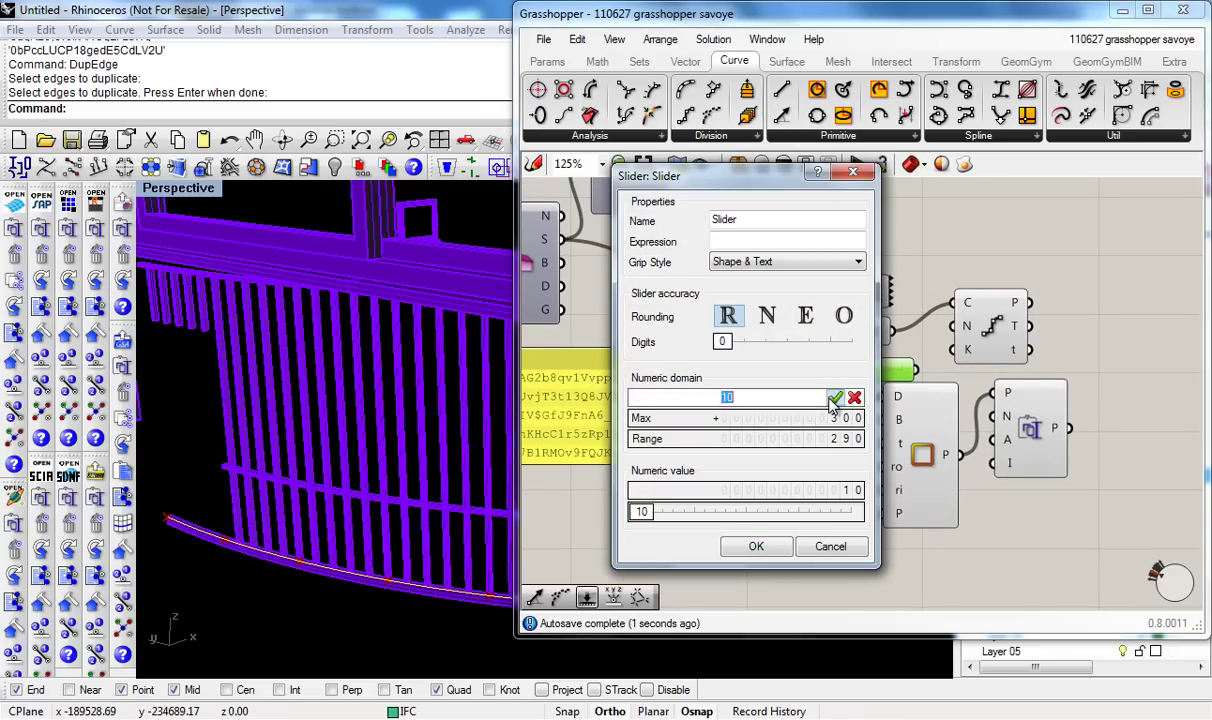
{"action": "key", "text": "Return"}
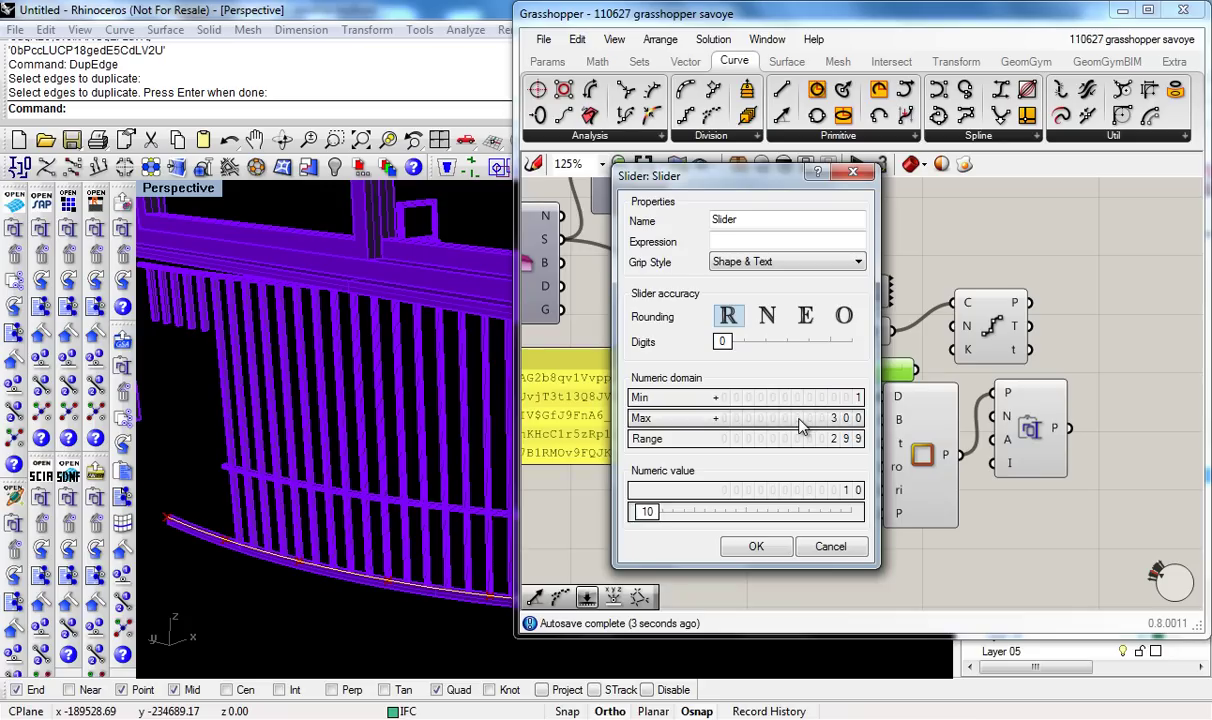
{"action": "double_click", "coordinate": [799, 420]}
{"action": "type", "text": "30"}
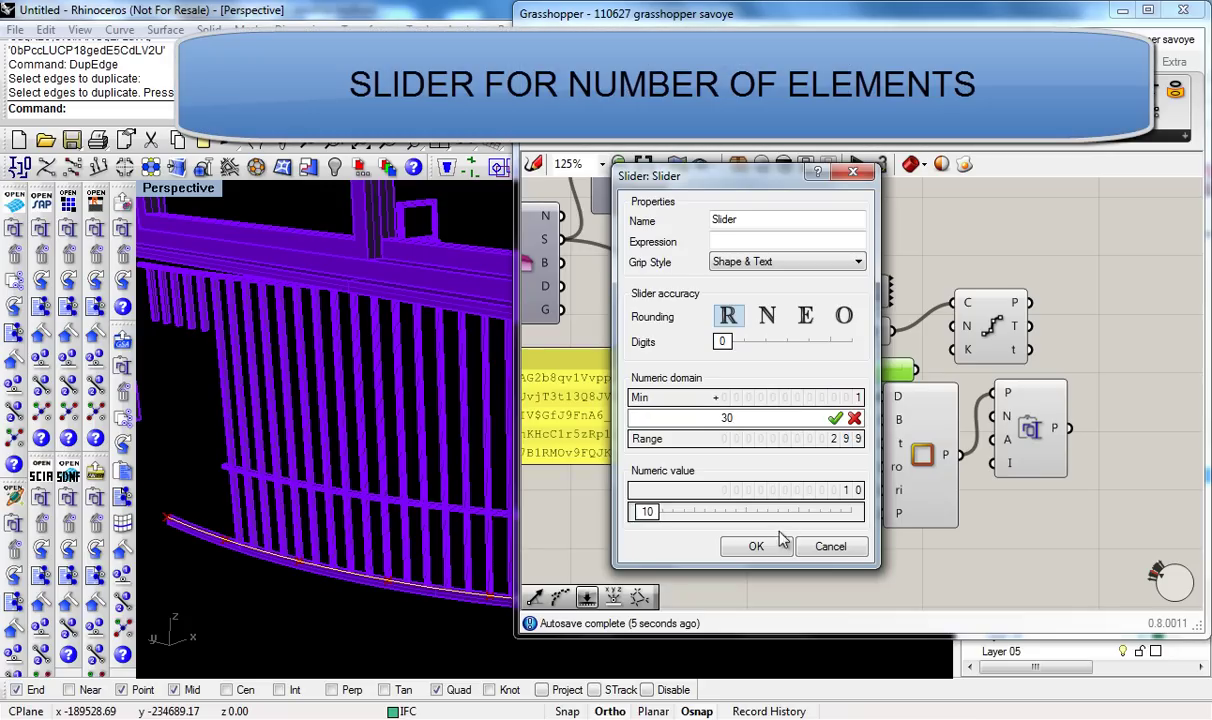
{"action": "left_click", "coordinate": [776, 545]}
Hide the Windows layer in Rhino, and in Grasshopper connect the copied slider to Divide Curve's N input.
{"action": "double_click", "coordinate": [772, 20]}
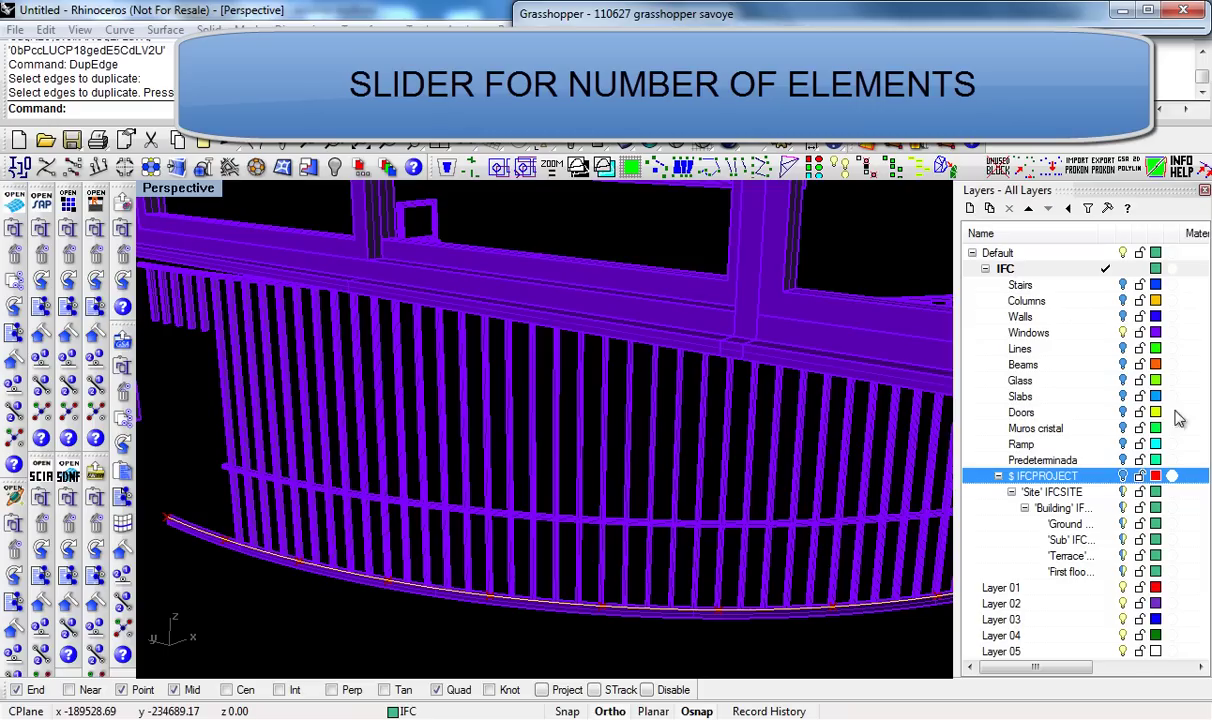
{"action": "left_click", "coordinate": [1122, 332]}
{"action": "double_click", "coordinate": [833, 19]}
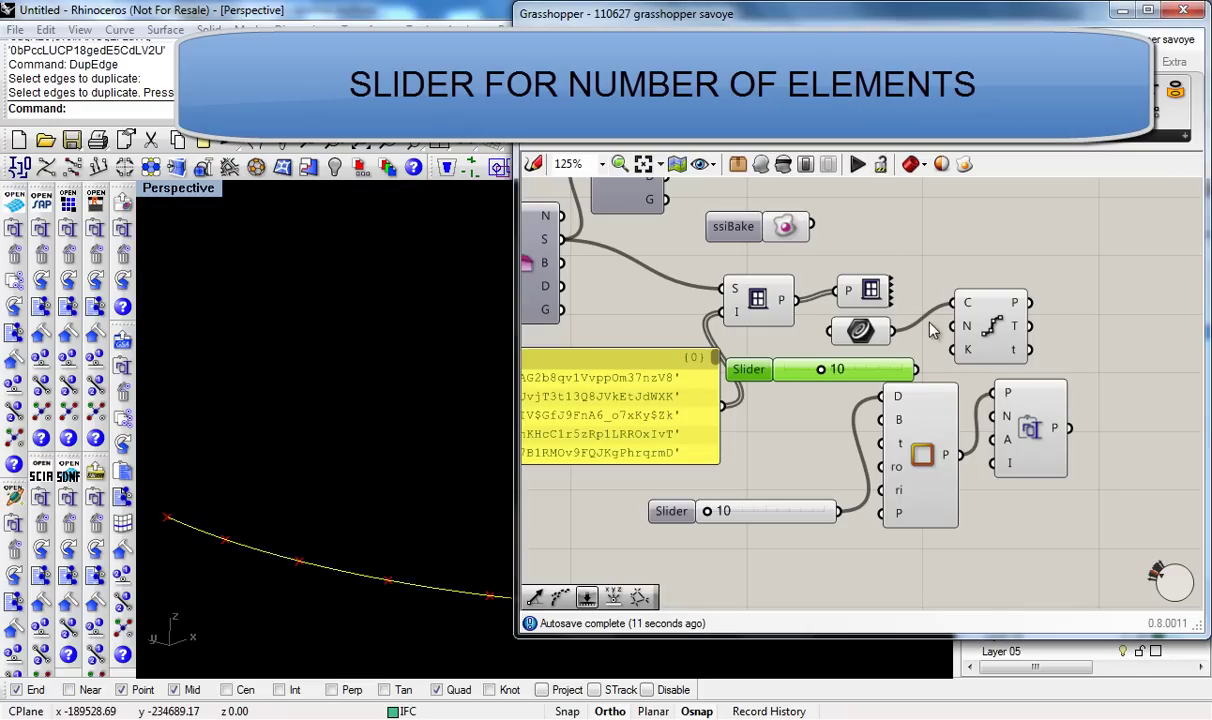
{"action": "left_click_drag", "start_coordinate": [916, 370], "coordinate": [953, 326]}
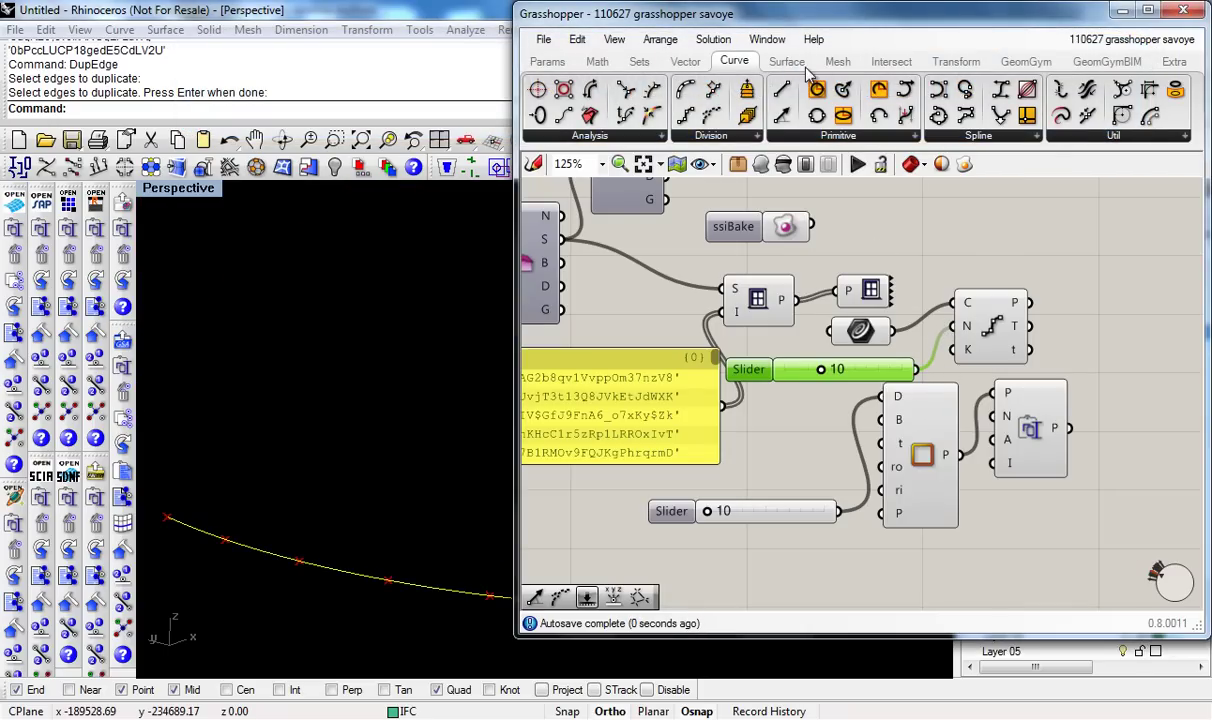
Add a Line SDL component starting at the division points, and connect a new Unit Z vector to its D input.
{"action": "left_click_drag", "start_coordinate": [782, 118], "coordinate": [1113, 309]}
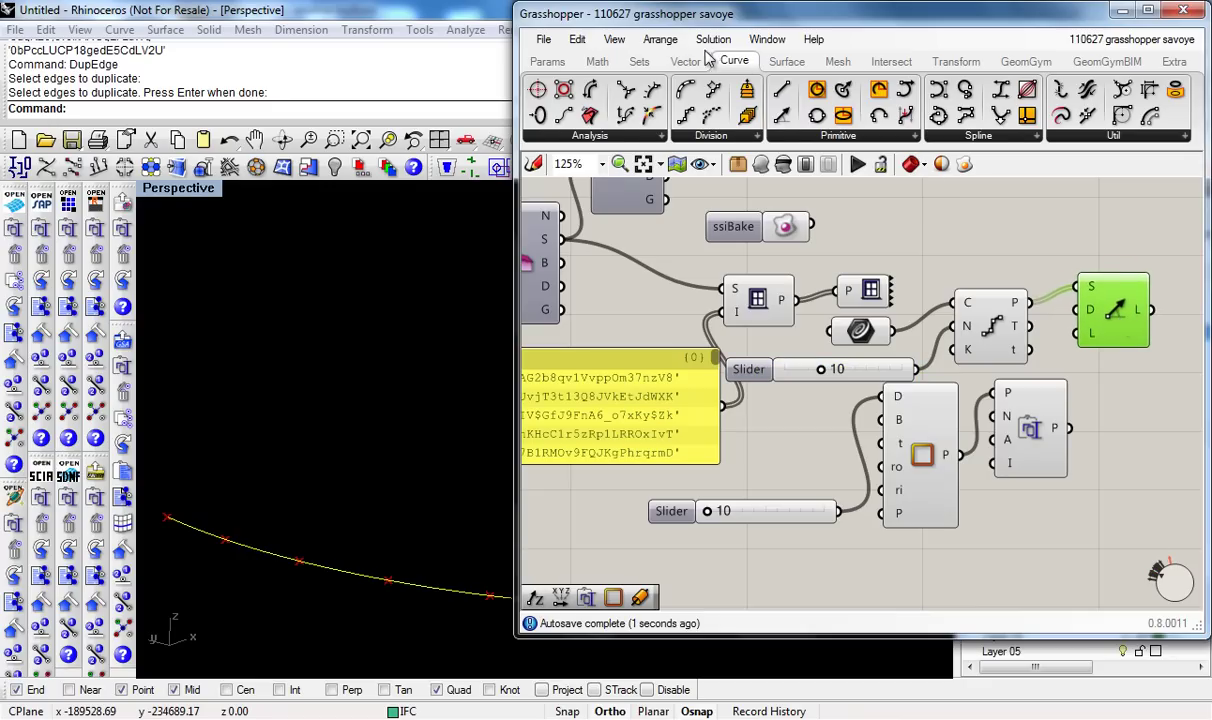
{"action": "left_click", "coordinate": [675, 61]}
{"action": "left_click_drag", "start_coordinate": [1048, 237], "coordinate": [1017, 234]}
{"action": "left_click_drag", "start_coordinate": [1050, 234], "coordinate": [1068, 312]}
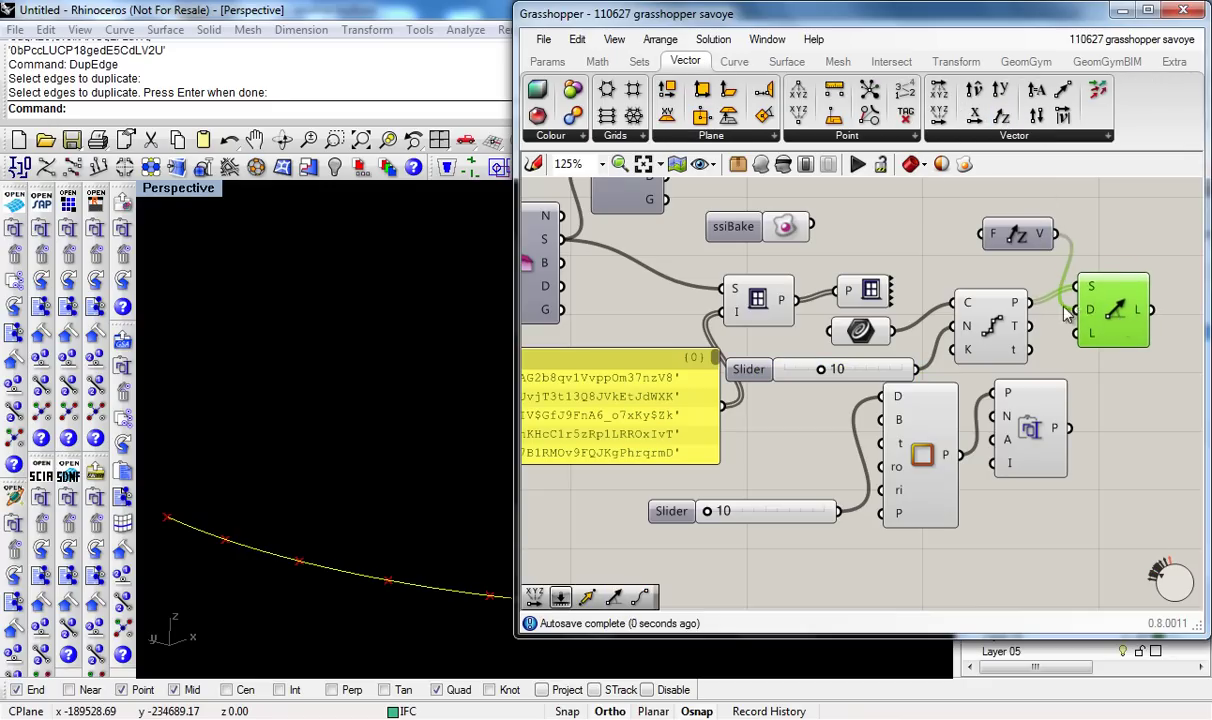
Duplicate the section-size slider, position the copy just below the original, and connect it to Line SDL's L input.
{"action": "left_click", "coordinate": [796, 514]}
{"action": "key", "text": "ctrl+c"}
{"action": "key", "text": "ctrl+v"}
{"action": "left_click_drag", "start_coordinate": [801, 533], "coordinate": [803, 562]}
{"action": "left_click_drag", "start_coordinate": [1080, 348], "coordinate": [1077, 350]}
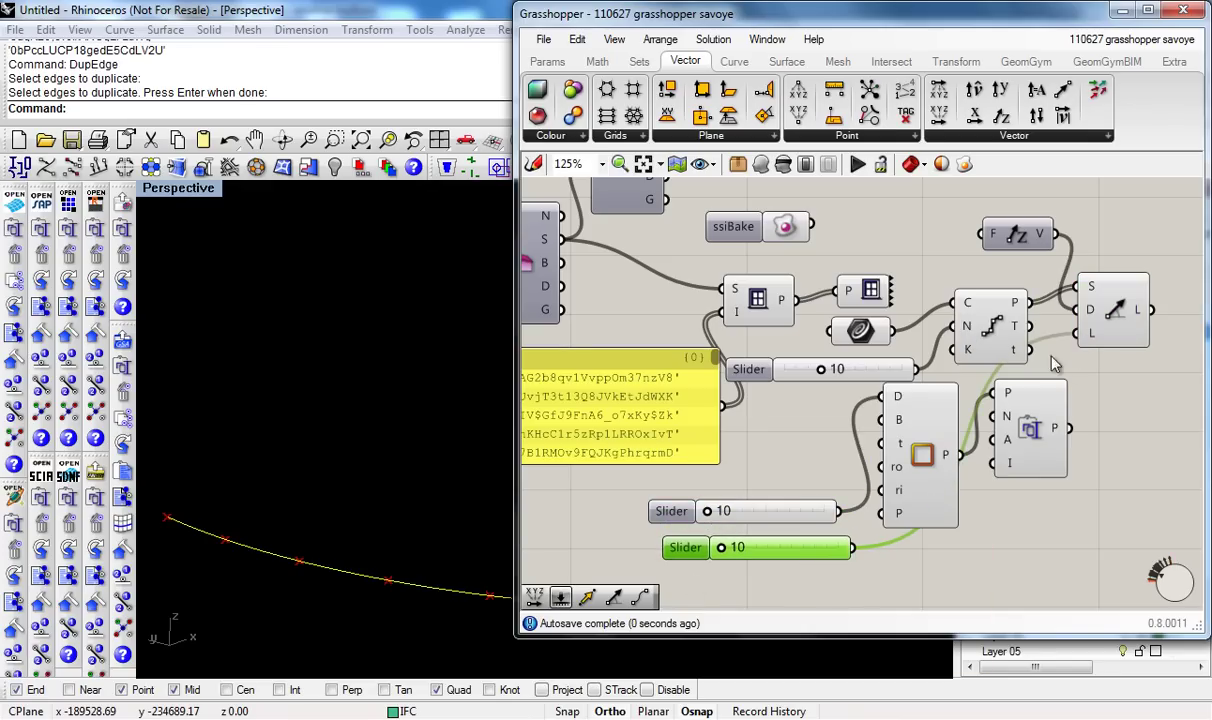
Raise the line-length slider's maximum to 3000 and set its value to about 2501.
{"action": "left_click_drag", "start_coordinate": [727, 555], "coordinate": [842, 561]}
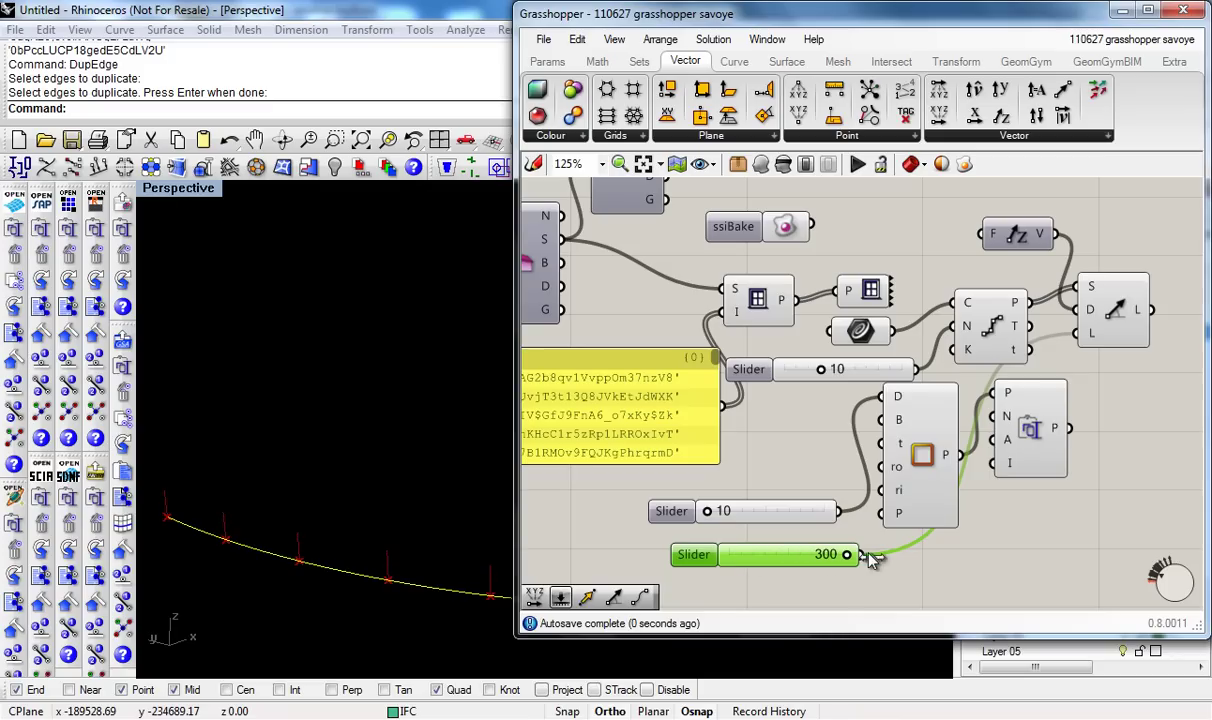
{"action": "double_click", "coordinate": [767, 557]}
{"action": "double_click", "coordinate": [703, 557]}
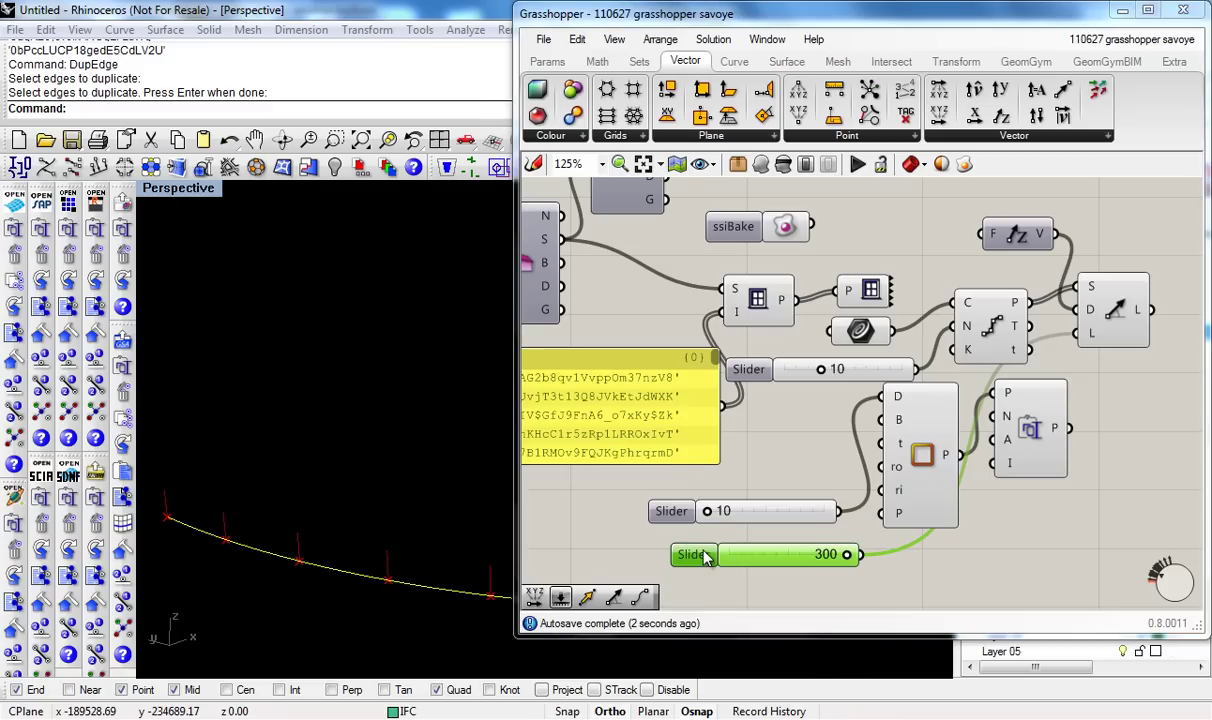
{"action": "double_click", "coordinate": [745, 570]}
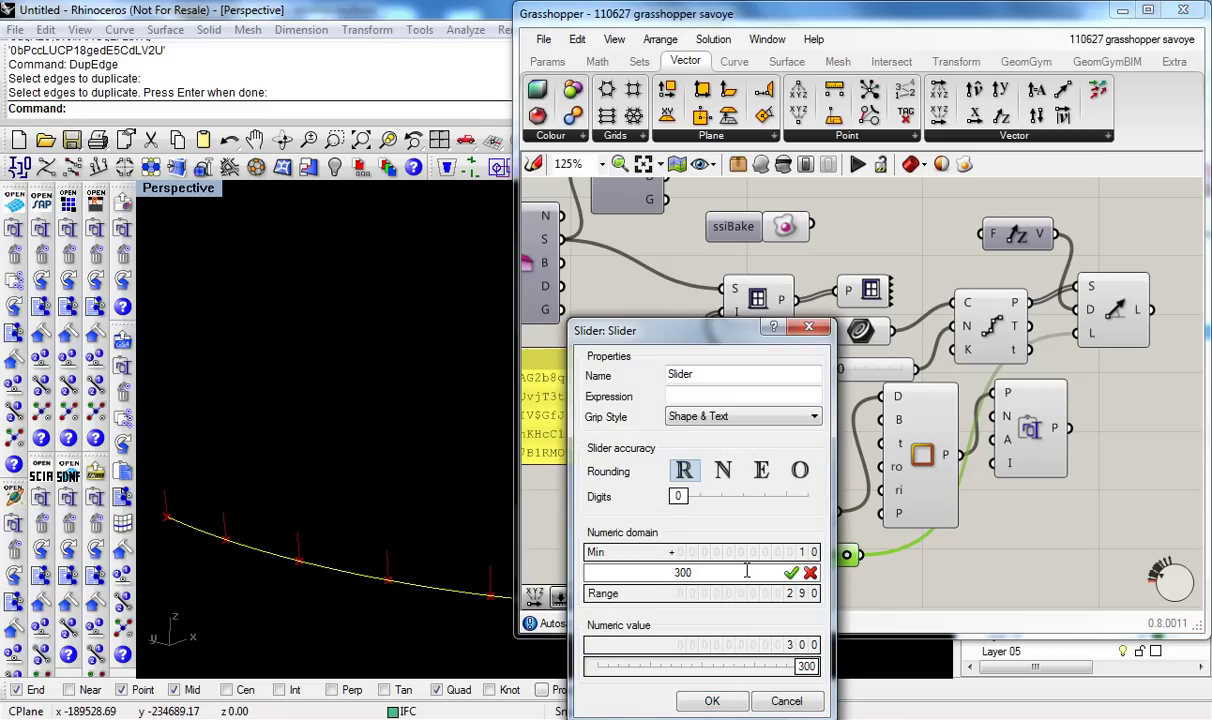
{"action": "left_click", "coordinate": [791, 574]}
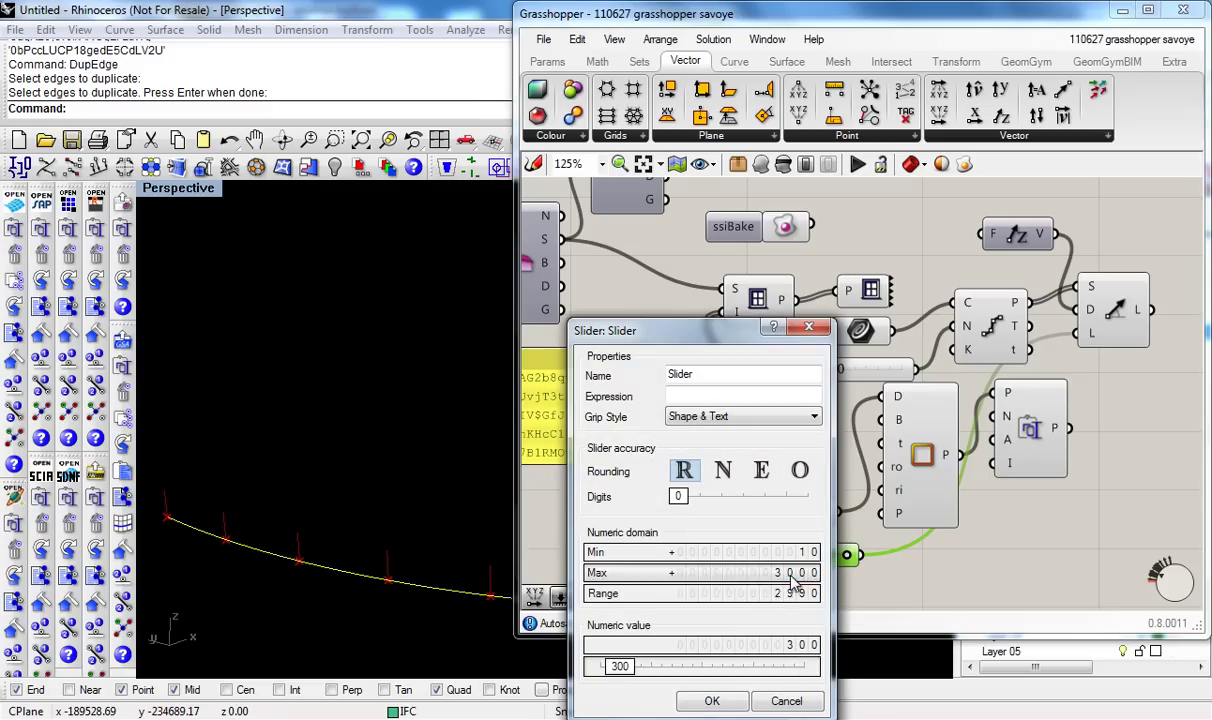
{"action": "left_click", "coordinate": [712, 703]}
{"action": "left_click_drag", "start_coordinate": [755, 558], "coordinate": [838, 560]}
Add the IFC representation component with EA output, connecting Line SDL's L output to R and the positioned profile's P output to P.
{"action": "scroll", "coordinate": [833, 557], "scroll_direction": "down", "scroll_amount": 2}
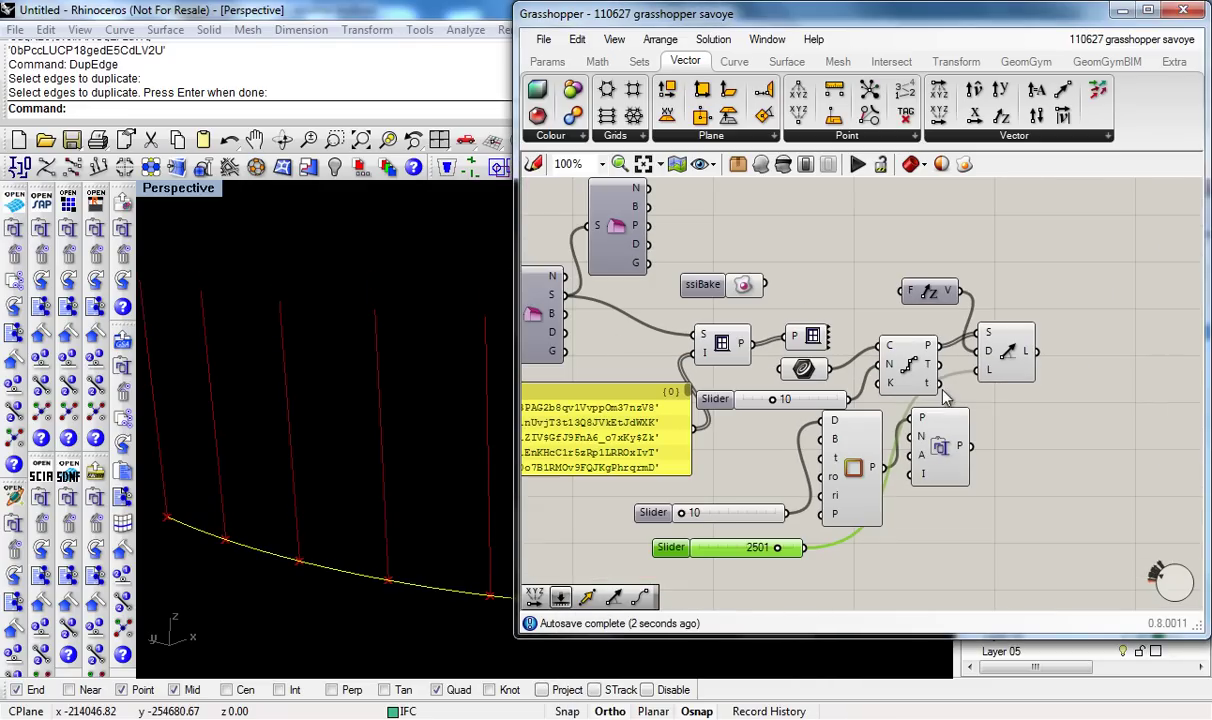
{"action": "left_click", "coordinate": [1090, 62]}
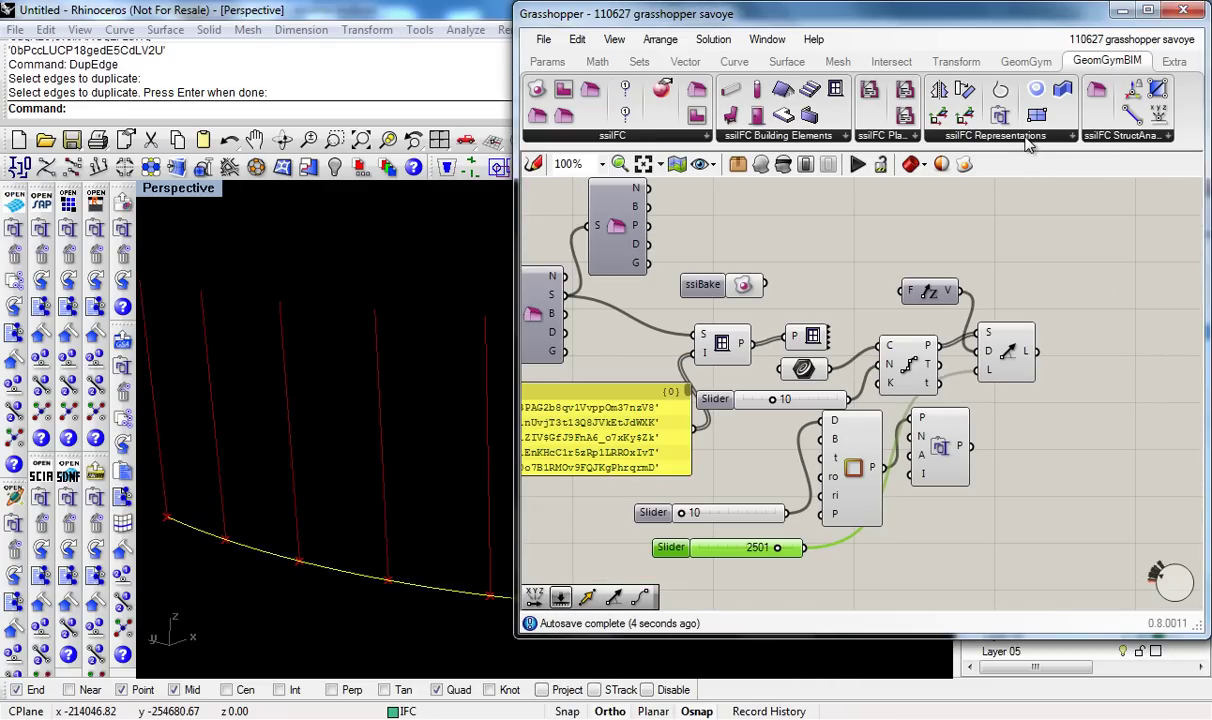
{"action": "left_click", "coordinate": [1036, 141]}
{"action": "left_click", "coordinate": [950, 496]}
{"action": "left_click", "coordinate": [1077, 396]}
{"action": "left_click_drag", "start_coordinate": [971, 446], "coordinate": [1045, 416]}
{"action": "left_click", "coordinate": [1074, 431]}
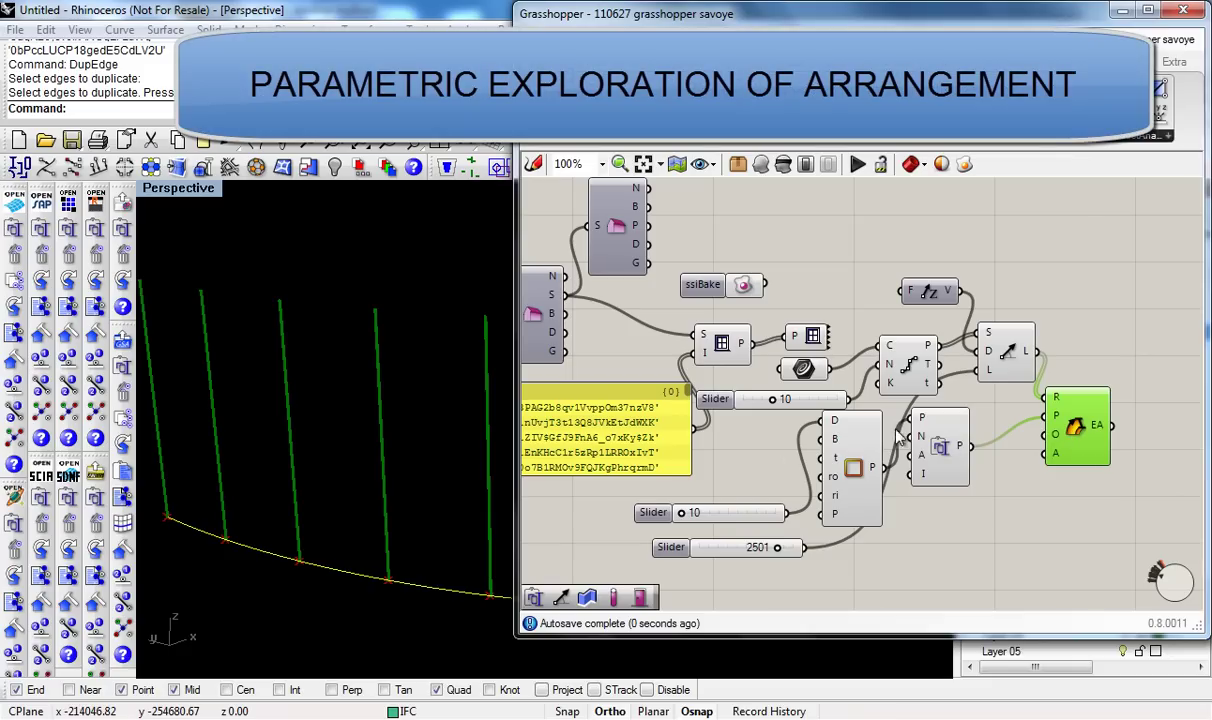
Set the section-size slider to about 172 and the curve-division slider to 14.
{"action": "left_click_drag", "start_coordinate": [684, 513], "coordinate": [733, 513]}
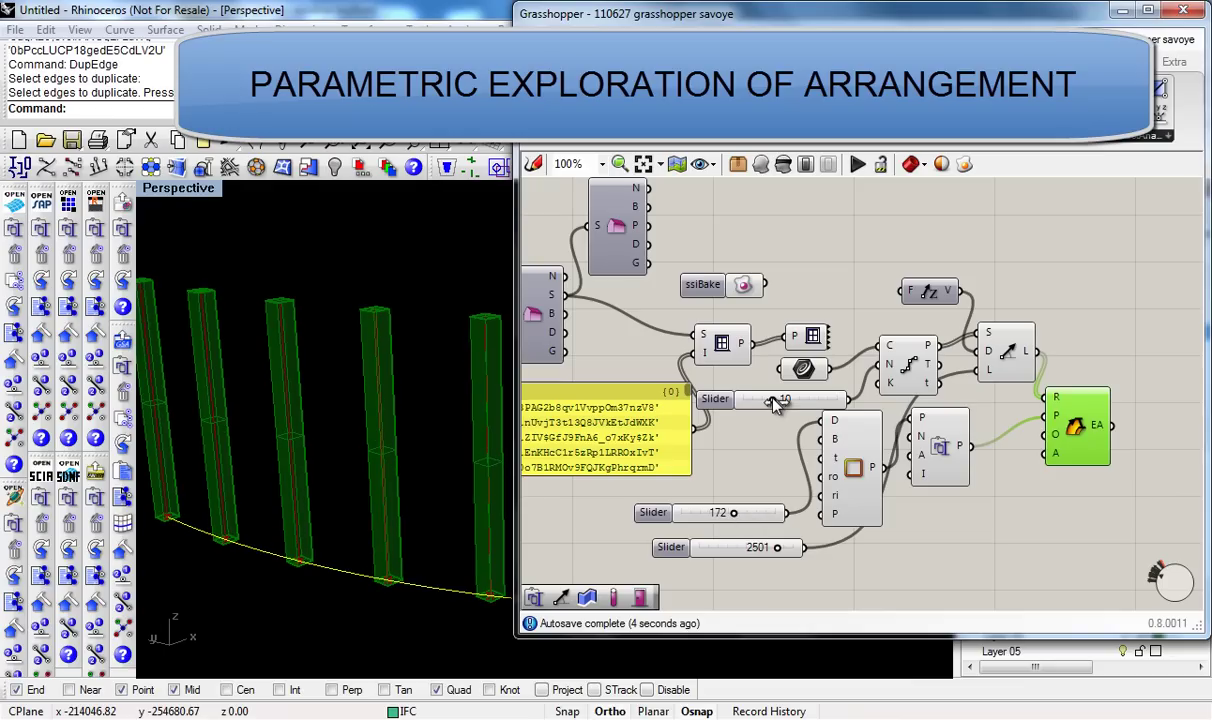
{"action": "mouse_move", "coordinate": [790, 400]}
{"action": "left_mouse_down"}
{"action": "mouse_move", "coordinate": [778, 410]}
{"action": "mouse_move", "coordinate": [788, 407]}
{"action": "left_mouse_up"}
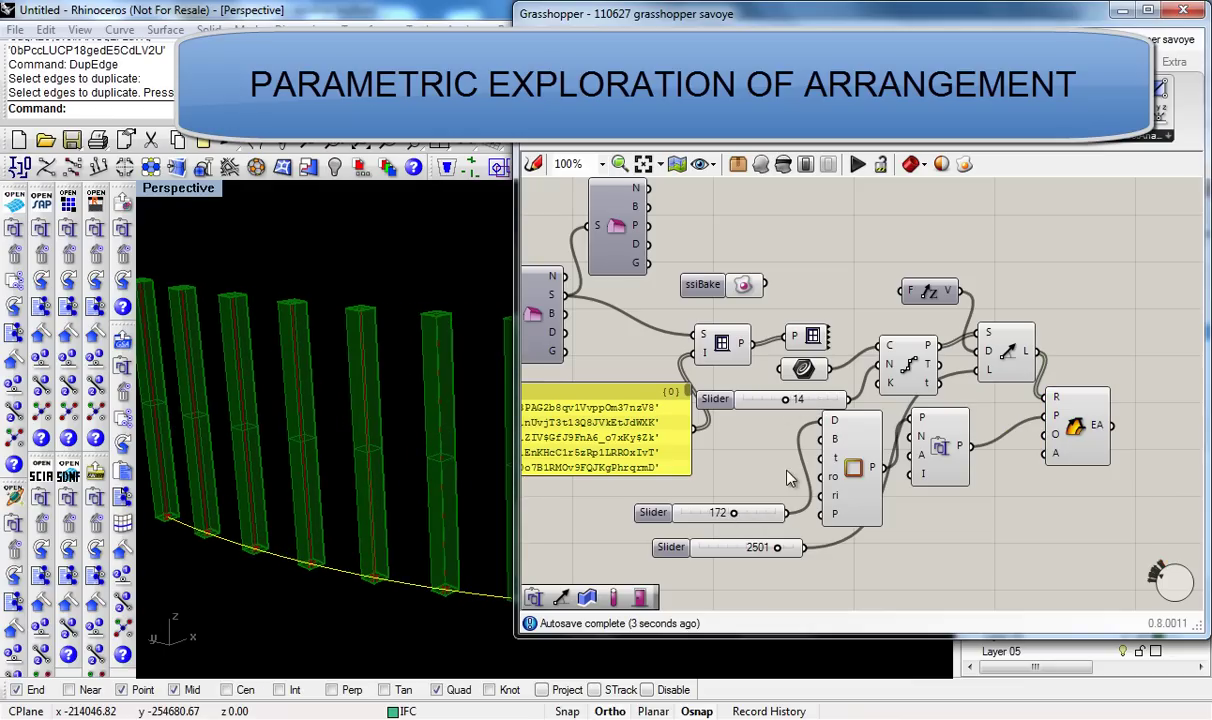
Add an IFC Column component, connecting the EA output to its R input and the storey's S output to its S input.
{"action": "scroll", "coordinate": [678, 518], "scroll_direction": "down", "scroll_amount": 2}
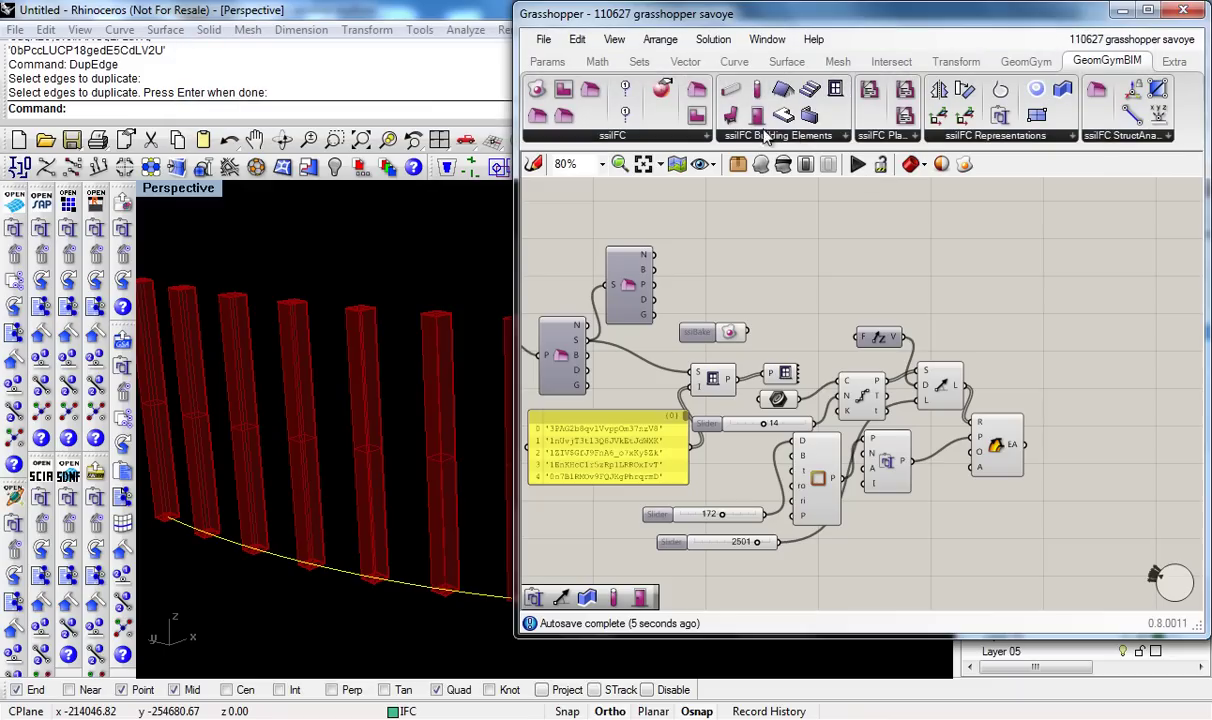
{"action": "left_click", "coordinate": [759, 92]}
{"action": "left_click", "coordinate": [1049, 347]}
{"action": "left_click_drag", "start_coordinate": [1024, 445], "coordinate": [1031, 326]}
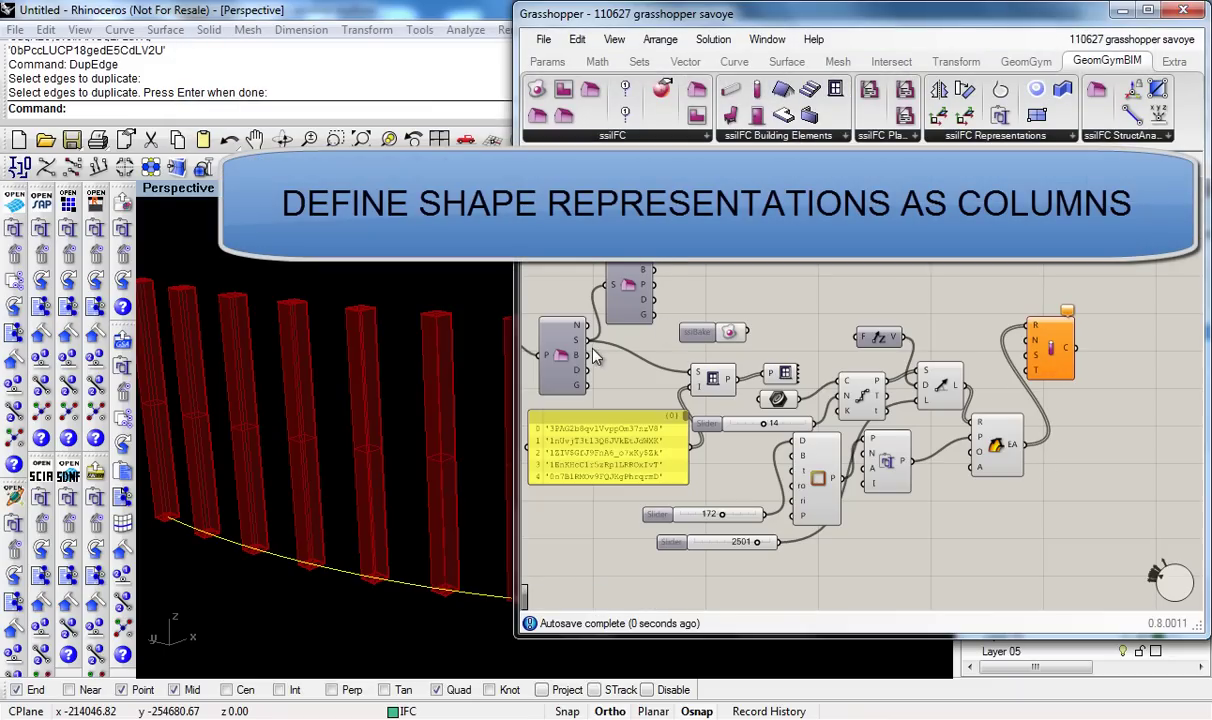
{"action": "left_click_drag", "start_coordinate": [590, 341], "coordinate": [1032, 355]}
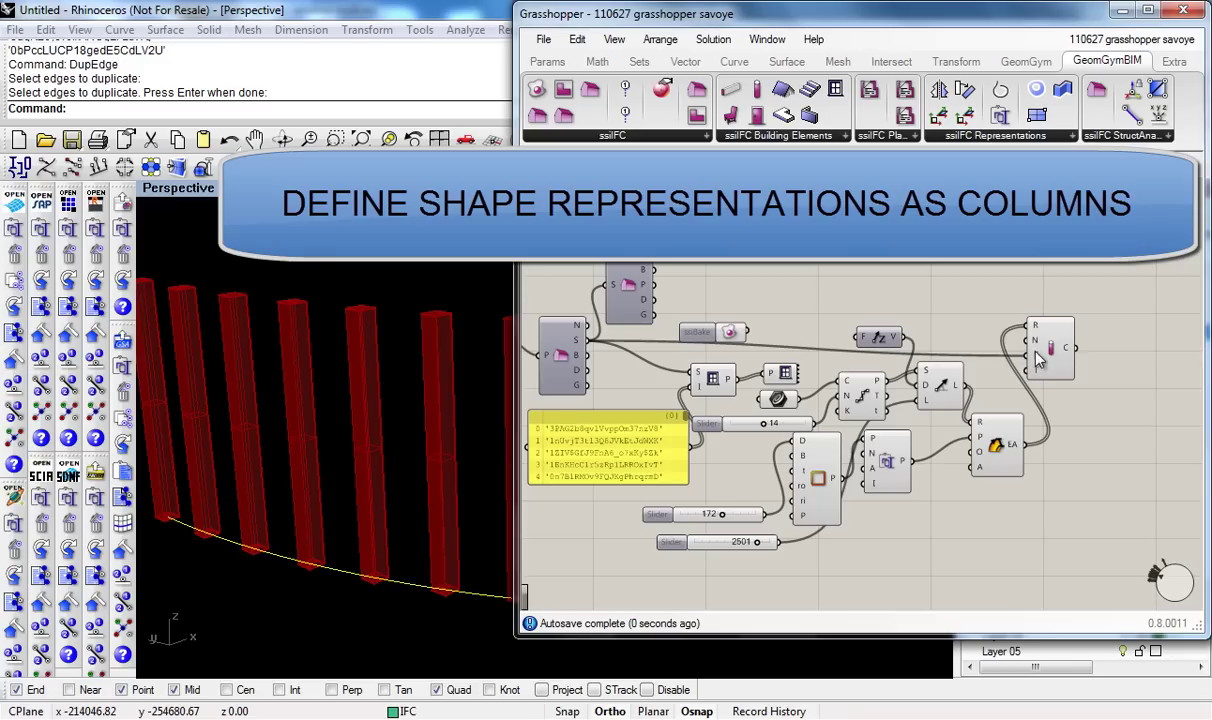
{"action": "mouse_move", "coordinate": [1066, 351]}
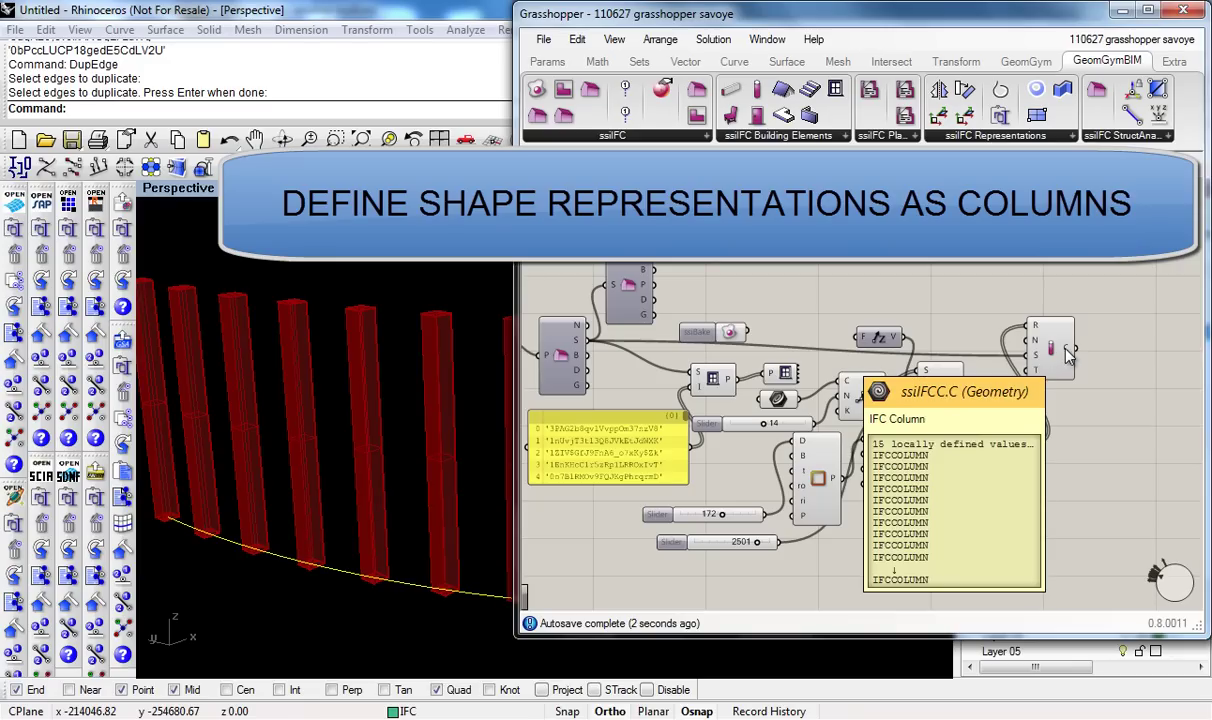
Export the revised model with ssiBake as "The Ville Savoye geom gym new window mullions.ifc".
{"action": "left_click", "coordinate": [703, 334]}
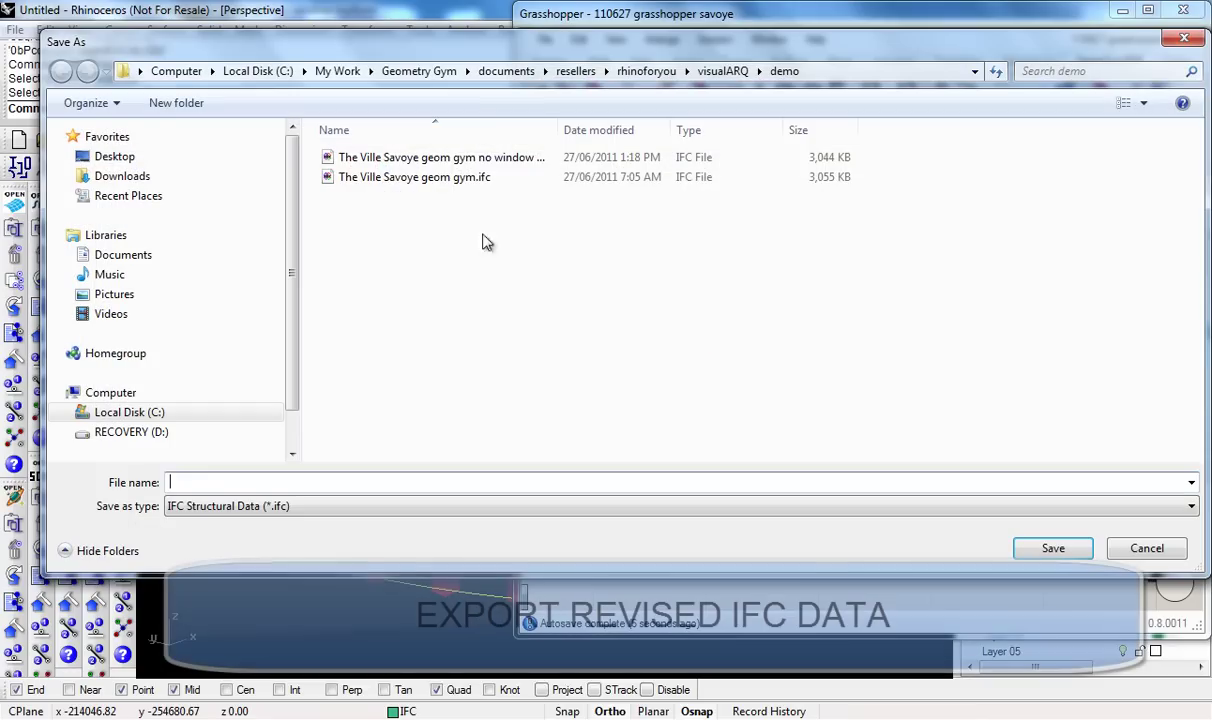
{"action": "left_click", "coordinate": [447, 158]}
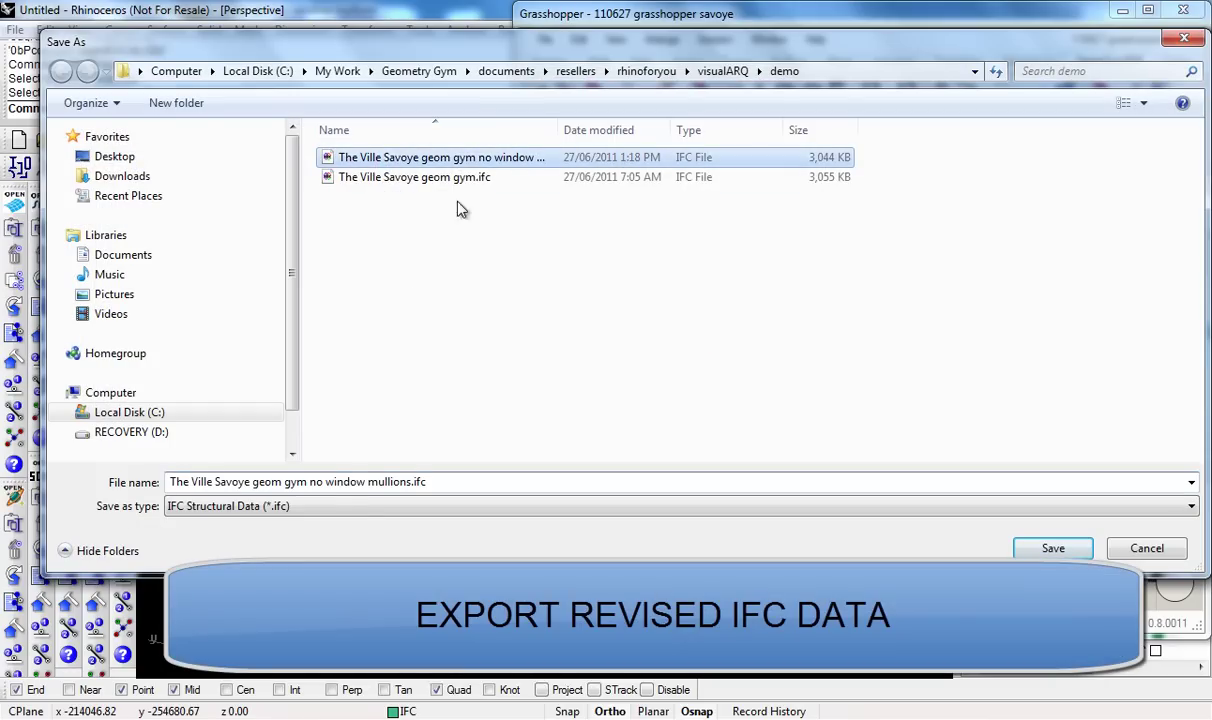
{"action": "left_click", "coordinate": [321, 481]}
{"action": "type", "text": "ew"}
{"action": "left_click", "coordinate": [1047, 547]}
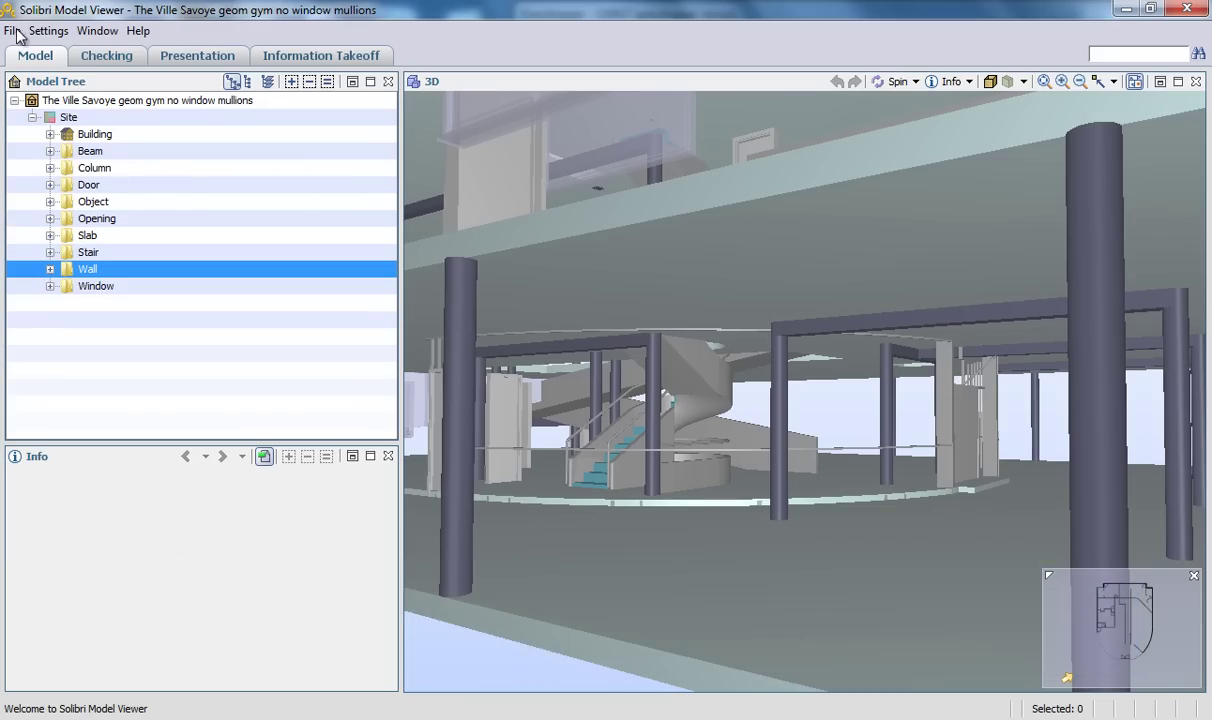
In Solibri Model Viewer, close the current model and open "The Ville Savoye geom gym new window mullions".
{"action": "left_click", "coordinate": [12, 31]}
{"action": "left_click", "coordinate": [45, 75]}
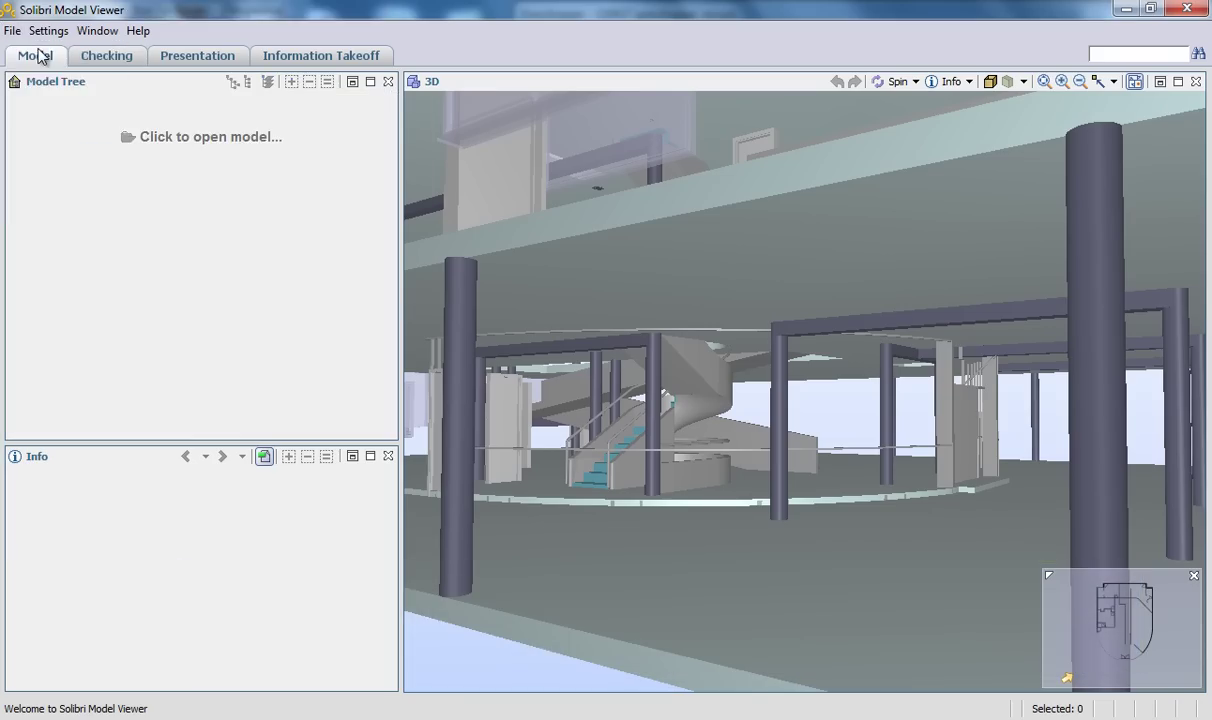
{"action": "left_click", "coordinate": [12, 31]}
{"action": "left_click", "coordinate": [30, 55]}
{"action": "left_click", "coordinate": [514, 228]}
{"action": "left_click", "coordinate": [833, 508]}
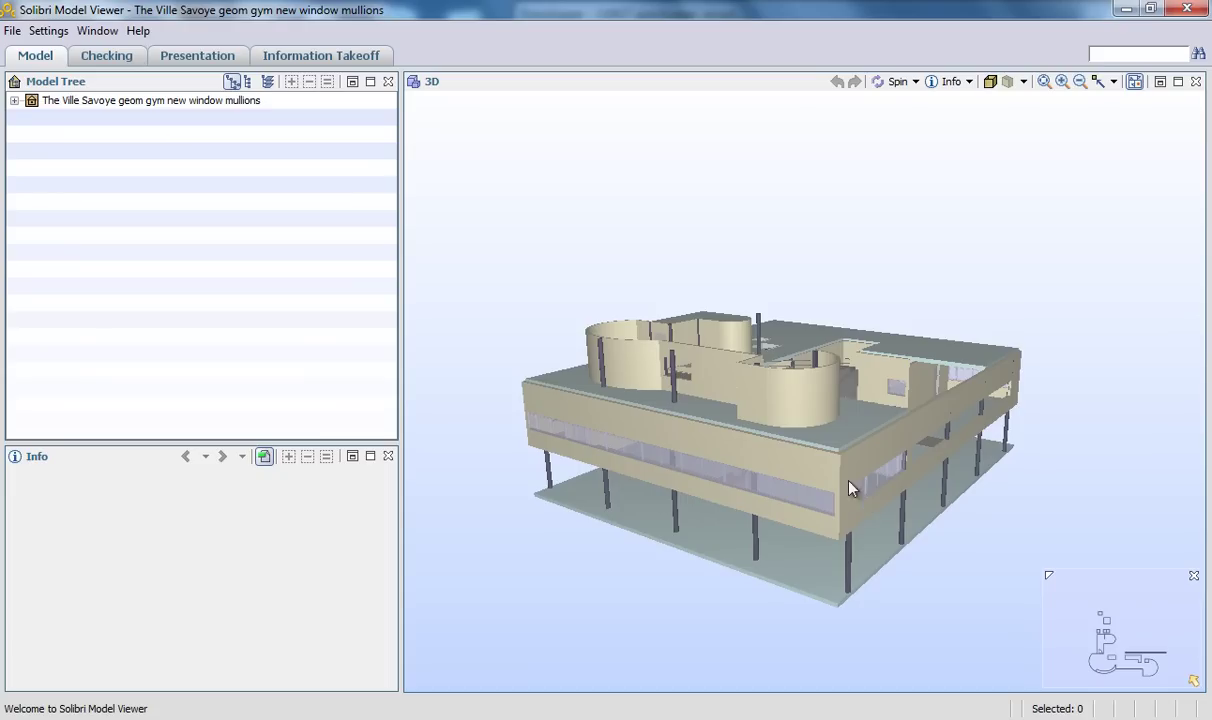
Examine the new mullions along the curved ground-floor facade of the 3D model.
{"action": "left_click_drag", "start_coordinate": [848, 485], "coordinate": [1170, 402]}
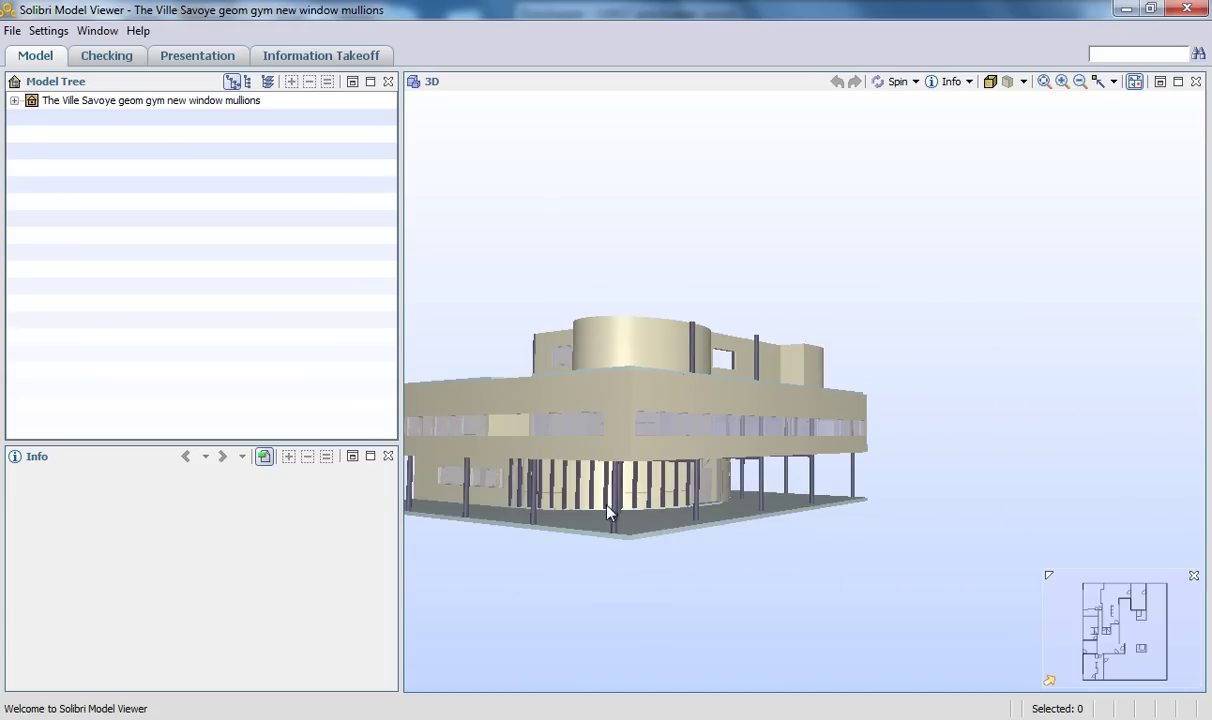
{"action": "scroll", "coordinate": [536, 482], "scroll_direction": "up", "scroll_amount": 4}
{"action": "scroll", "coordinate": [622, 514], "scroll_direction": "up", "scroll_amount": 5}
{"action": "mouse_move", "coordinate": [930, 547]}
{"action": "left_mouse_down"}
{"action": "mouse_move", "coordinate": [901, 573]}
{"action": "mouse_move", "coordinate": [857, 560]}
{"action": "left_mouse_up"}
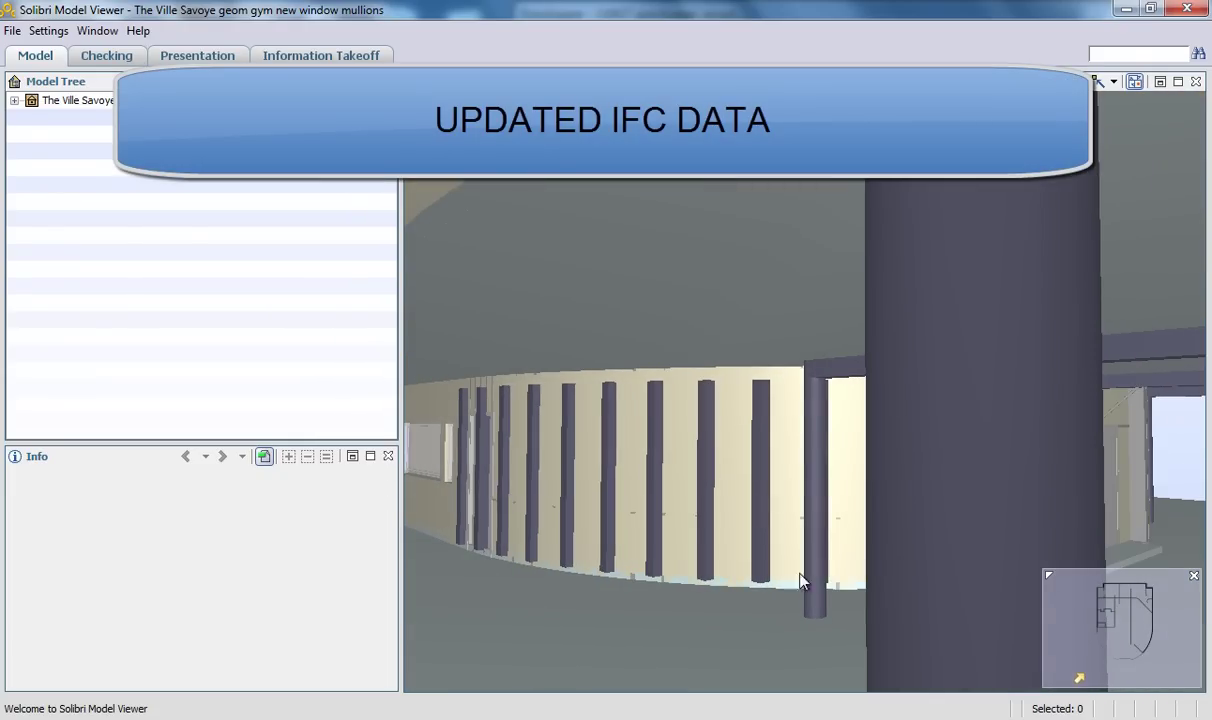
{"action": "scroll", "coordinate": [776, 581], "scroll_direction": "down", "scroll_amount": 5}
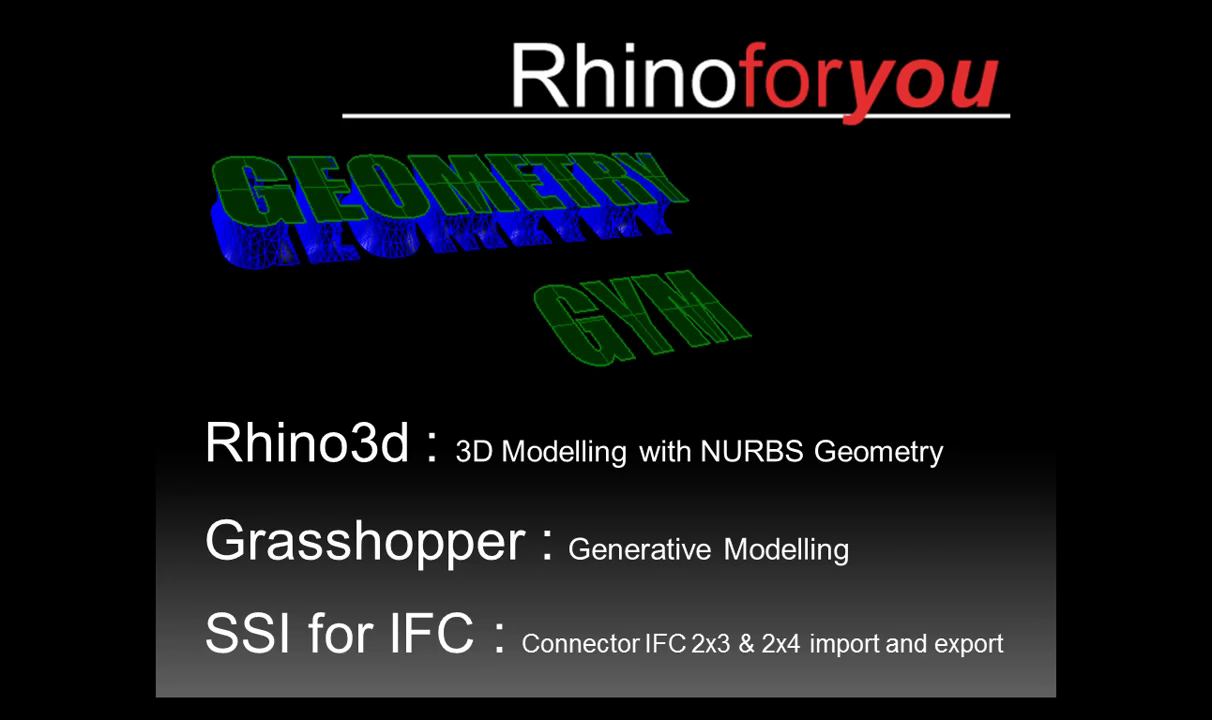